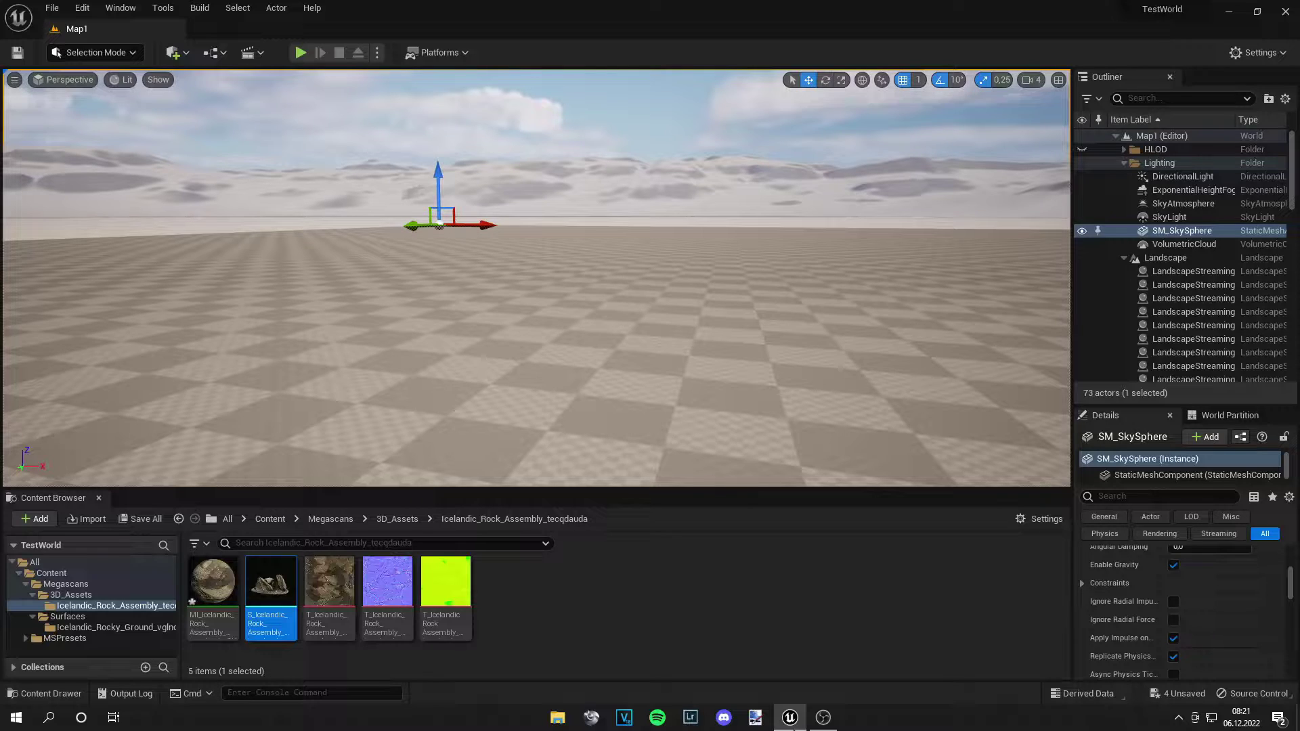
- Open Quixel Bridge, dock it alongside the Content Browser, and enlarge the docked area to show its assets
{"action": "left_click", "coordinate": [185, 54]}
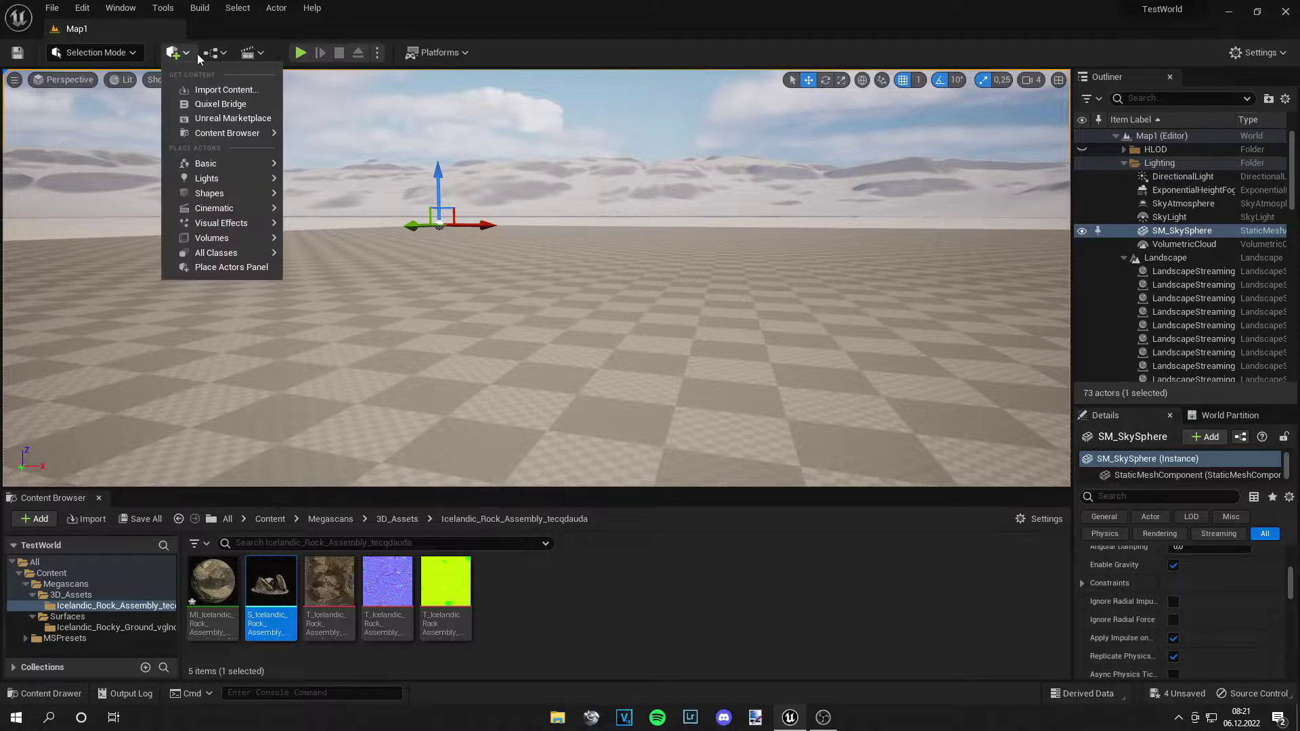
{"action": "left_click", "coordinate": [198, 105]}
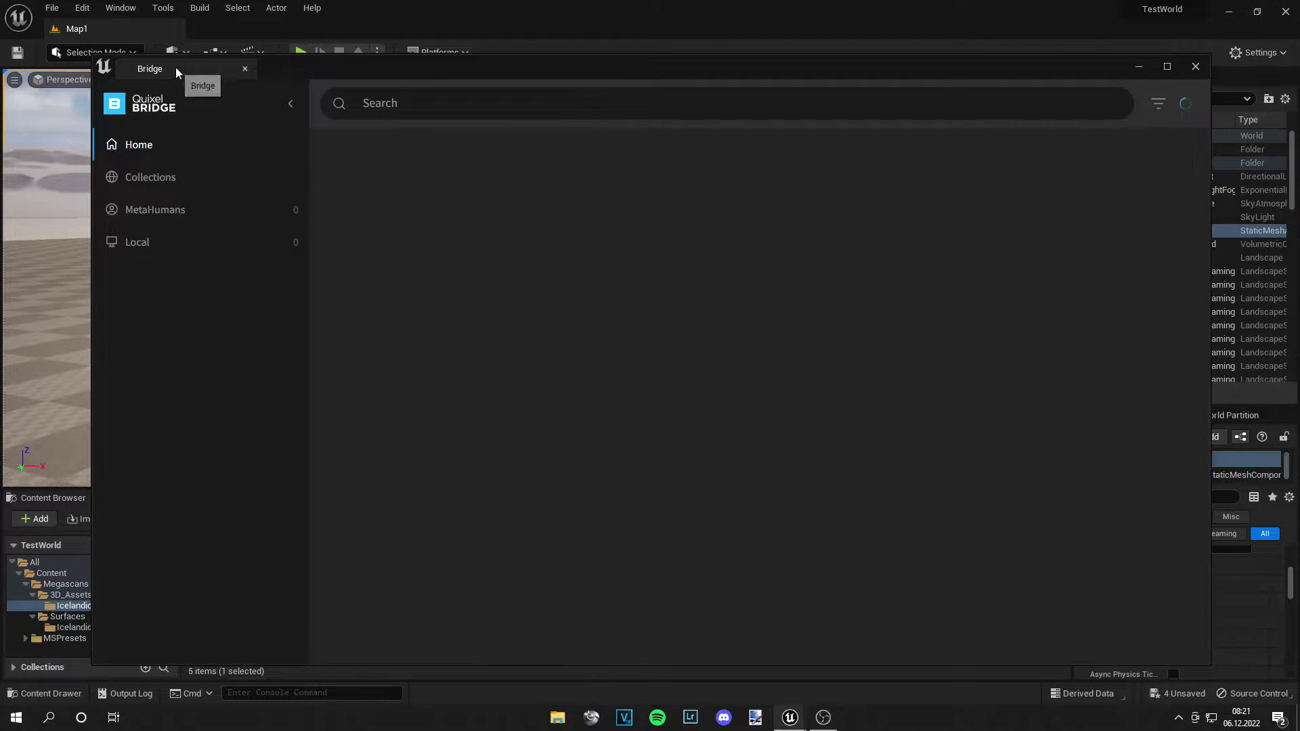
{"action": "left_click_drag", "start_coordinate": [176, 67], "coordinate": [156, 502]}
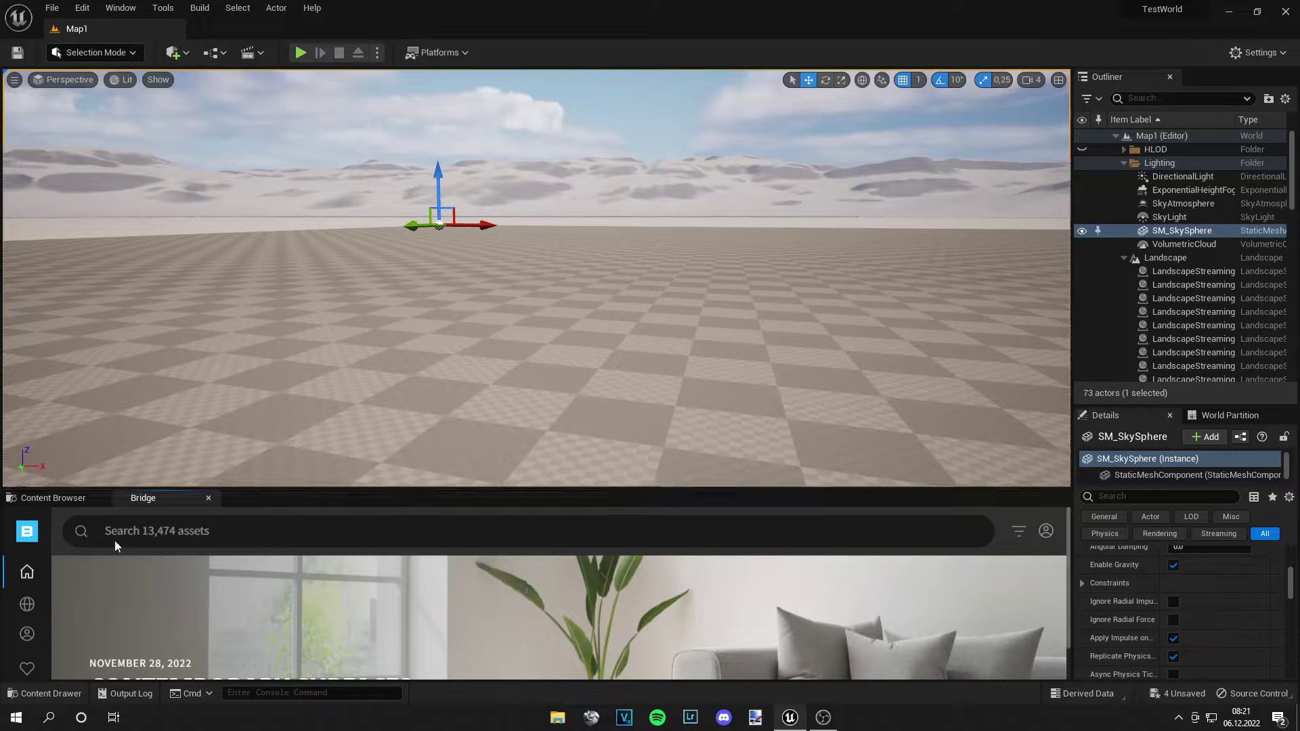
{"action": "left_click_drag", "start_coordinate": [301, 489], "coordinate": [301, 194]}
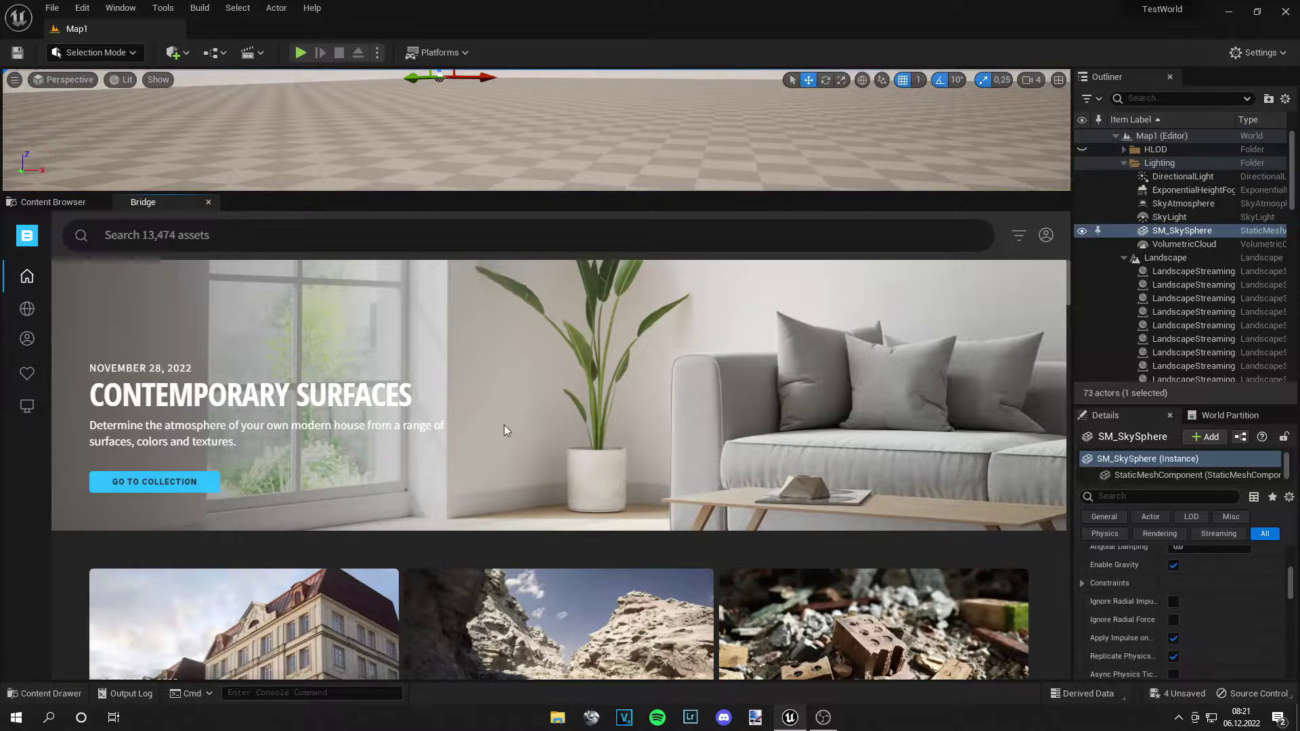
- Return to the Content Browser and assign MI_Icelandic_Rocky_Ground_vglndb0g_2K as the Landscape Material of the LandscapeStreamingProxy in view
{"action": "left_click", "coordinate": [53, 202]}
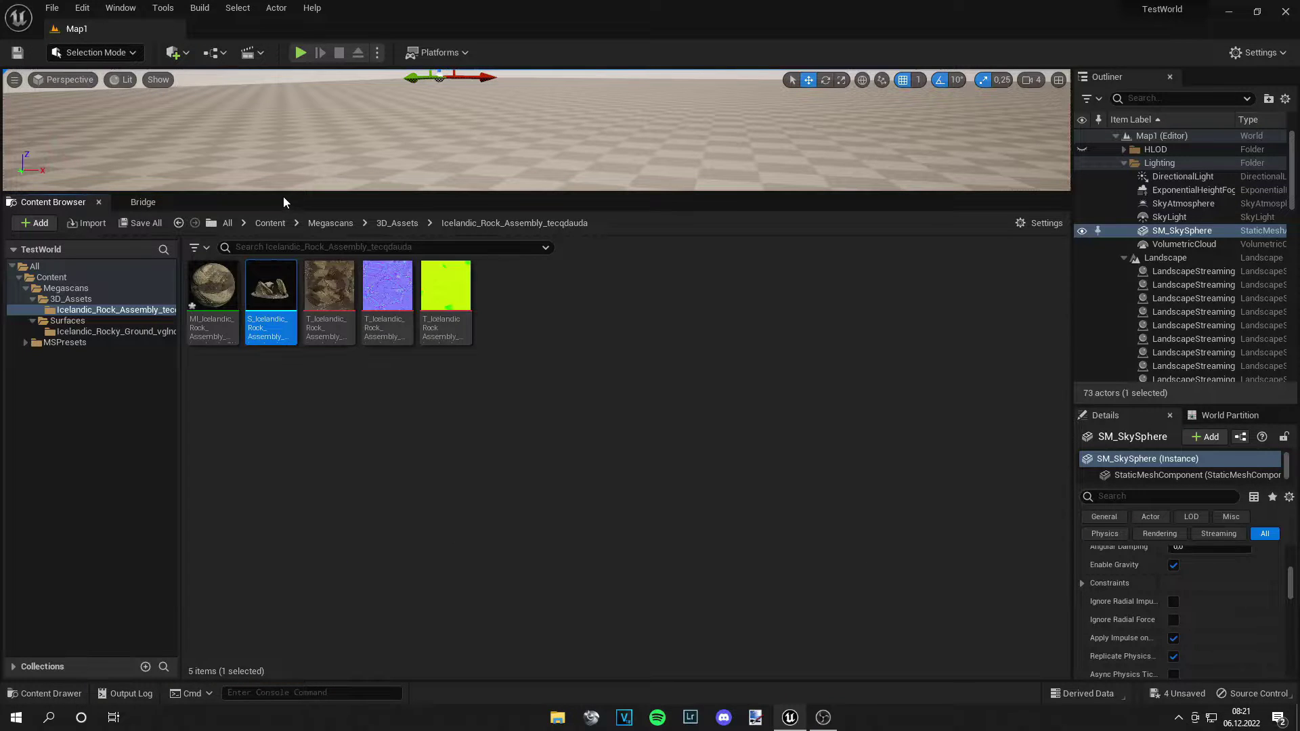
{"action": "left_click_drag", "start_coordinate": [283, 195], "coordinate": [309, 473]}
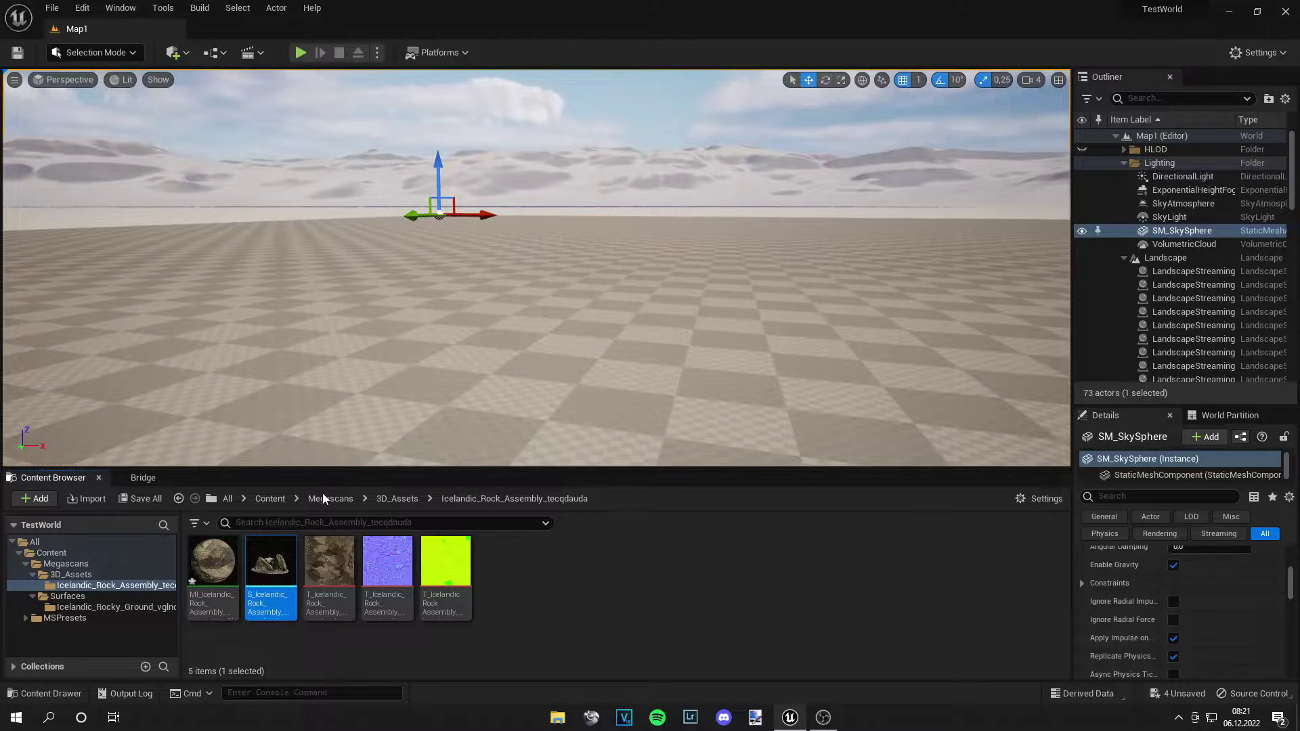
{"action": "left_click", "coordinate": [104, 608]}
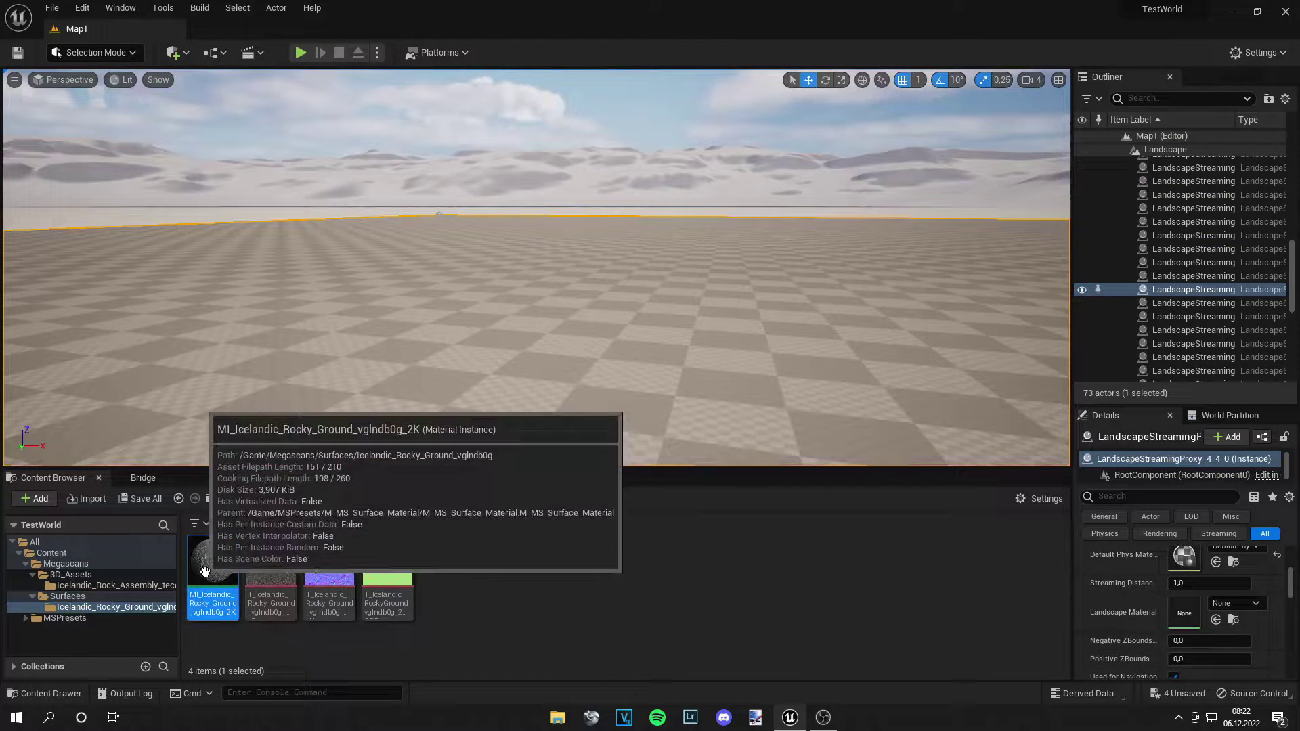
{"action": "left_click_drag", "start_coordinate": [213, 562], "coordinate": [1184, 612]}
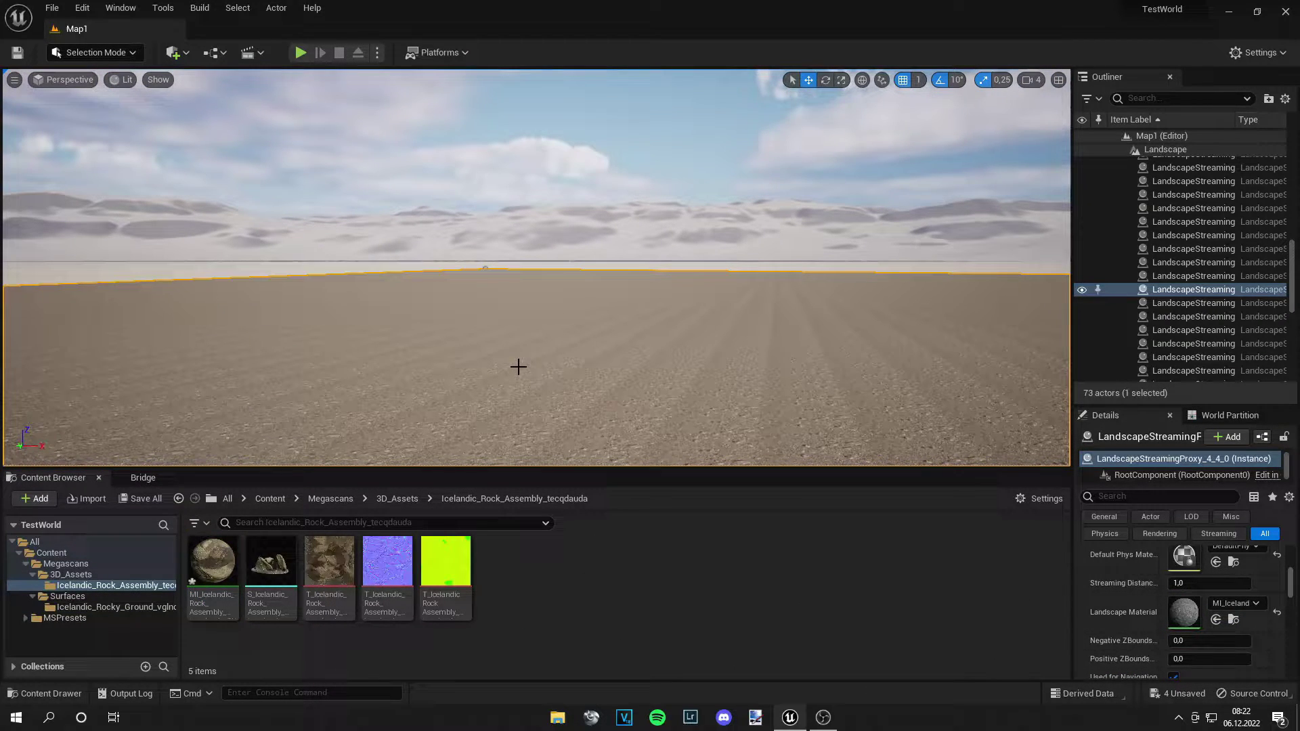
- Place the Icelandic Rock Assembly static mesh on the landscape and inspect the edge where it meets the ground
{"action": "right_click_drag", "start_coordinate": [661, 318], "coordinate": [661, 369]}
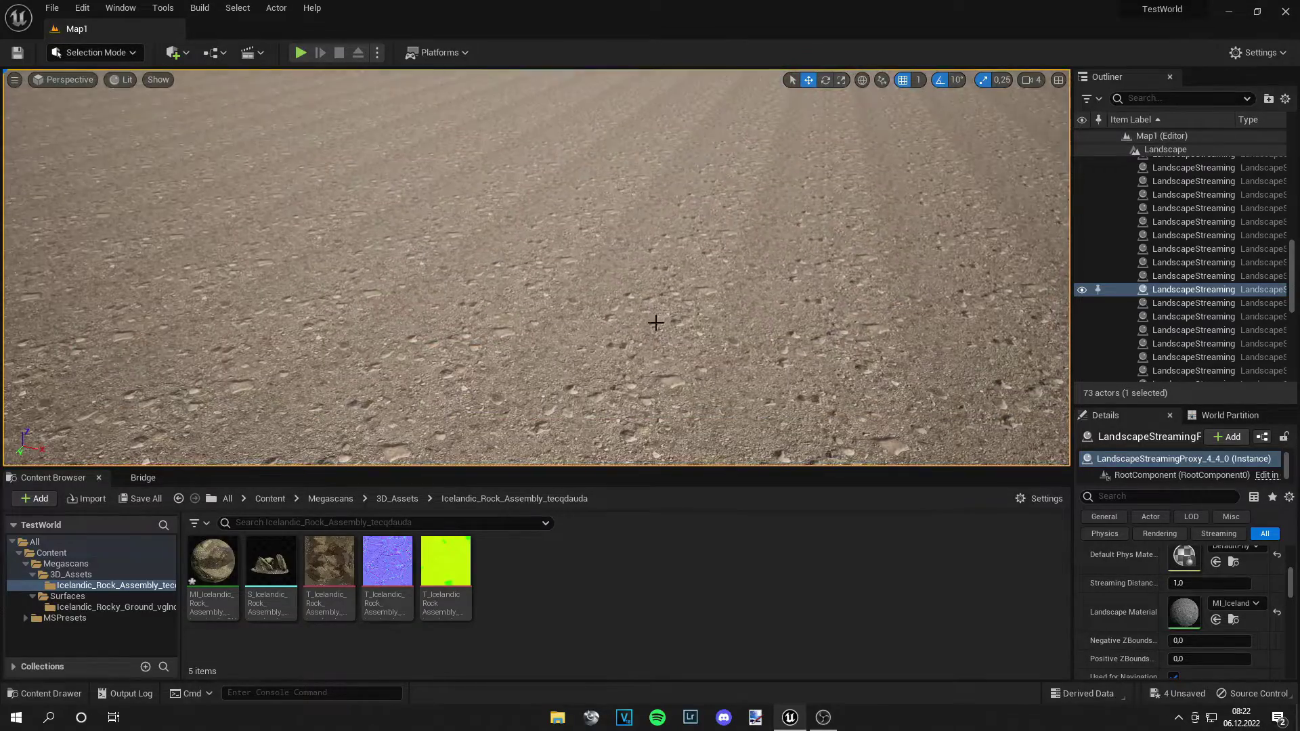
{"action": "left_click_drag", "start_coordinate": [271, 562], "coordinate": [584, 290]}
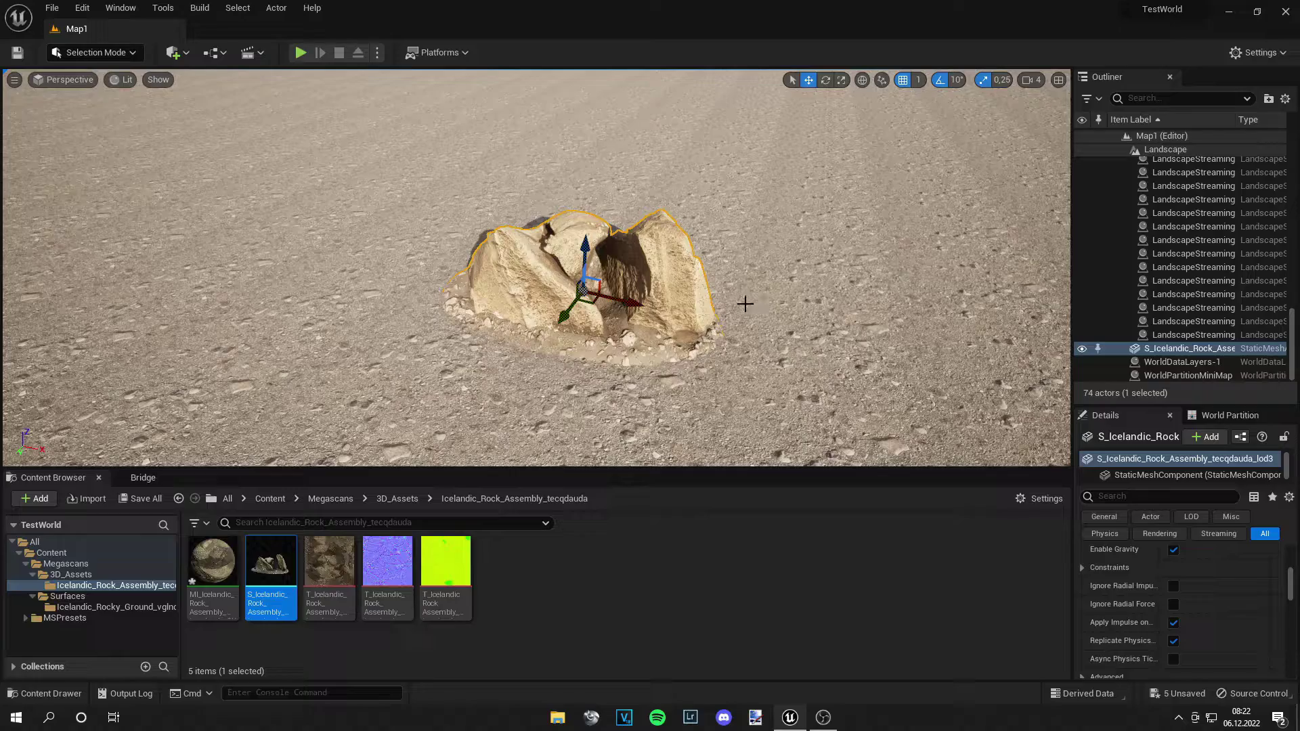
{"action": "right_click_drag", "start_coordinate": [583, 290], "coordinate": [583, 318]}
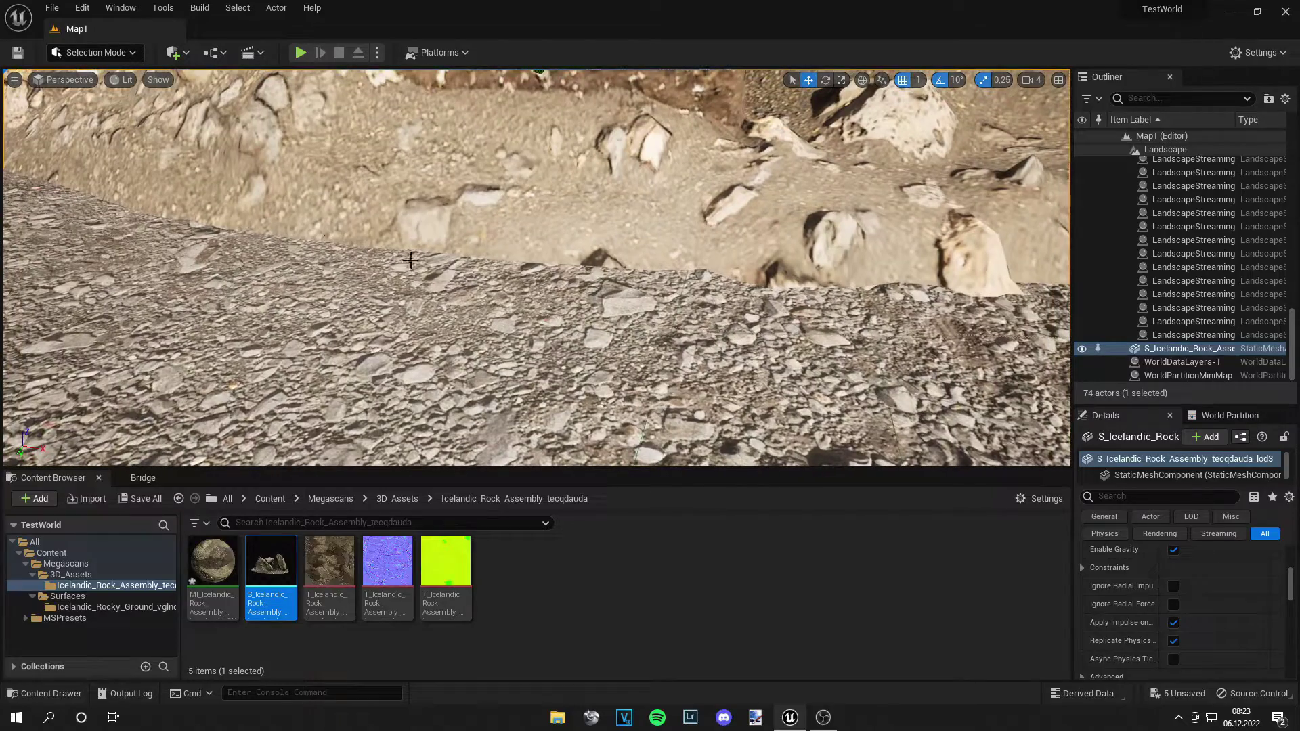
{"action": "mouse_move", "coordinate": [477, 297]}
{"action": "right_mouse_down"}
{"action": "mouse_move", "coordinate": [455, 318]}
{"action": "mouse_move", "coordinate": [488, 311]}
{"action": "mouse_move", "coordinate": [486, 277]}
{"action": "right_mouse_up"}
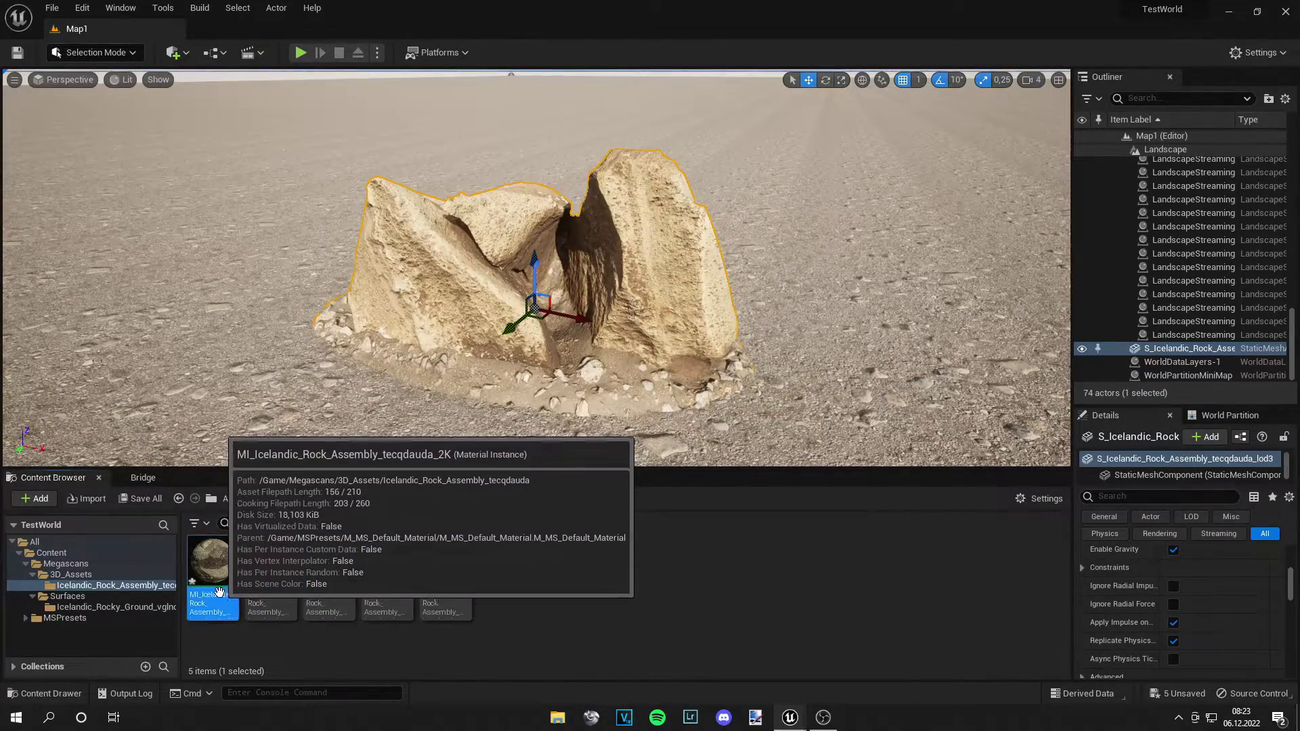
- Open the rock's material instance MI_Icelandic_Rock_Assembly_tecqdauda_2K and open its parent material M_MS_Default_Material
{"action": "double_click", "coordinate": [220, 594]}
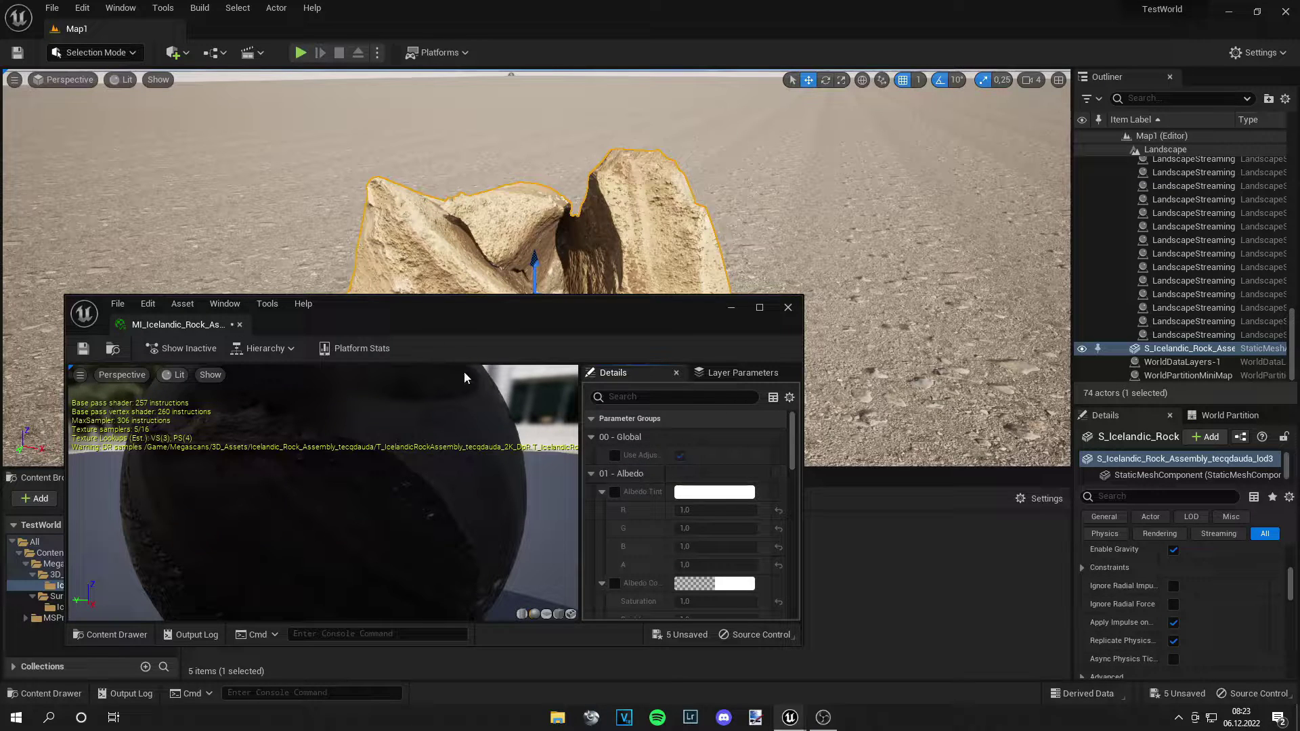
{"action": "left_click", "coordinate": [768, 310]}
{"action": "scroll", "coordinate": [1033, 378], "scroll_direction": "down", "scroll_amount": 10}
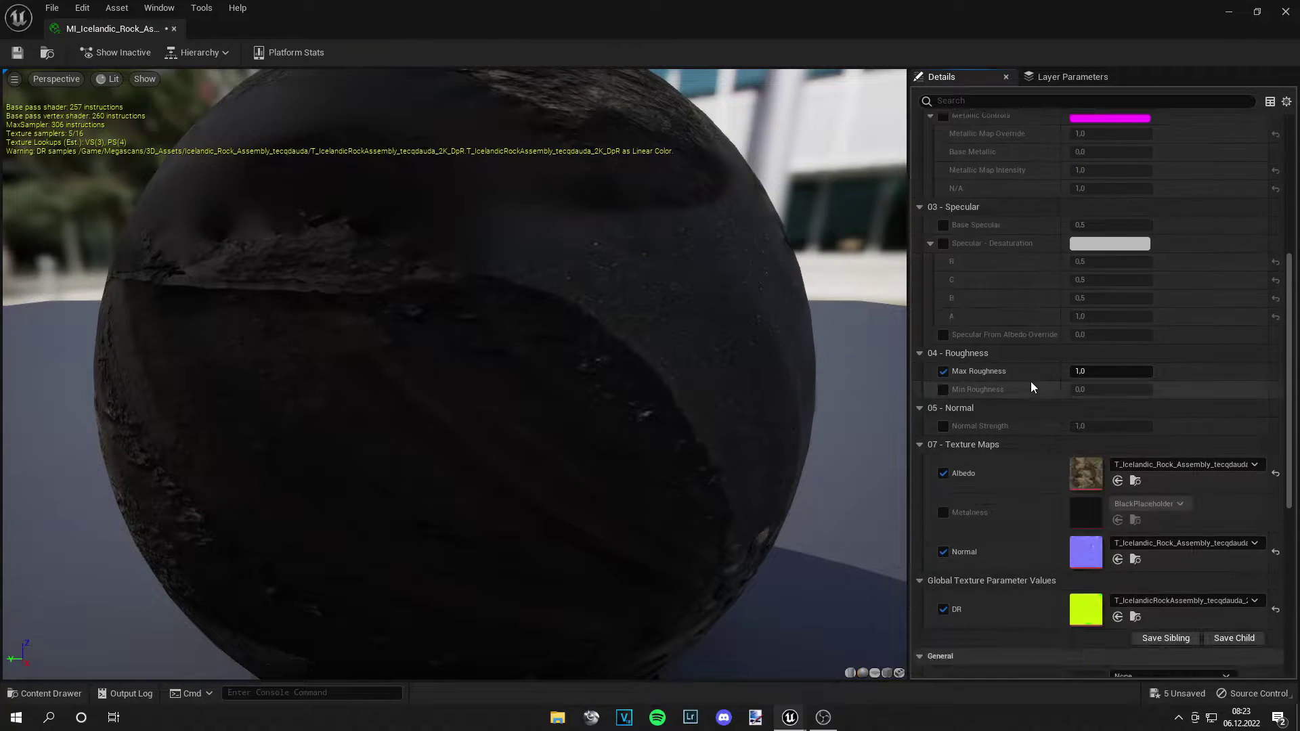
{"action": "scroll", "coordinate": [1030, 390], "scroll_direction": "down", "scroll_amount": 5}
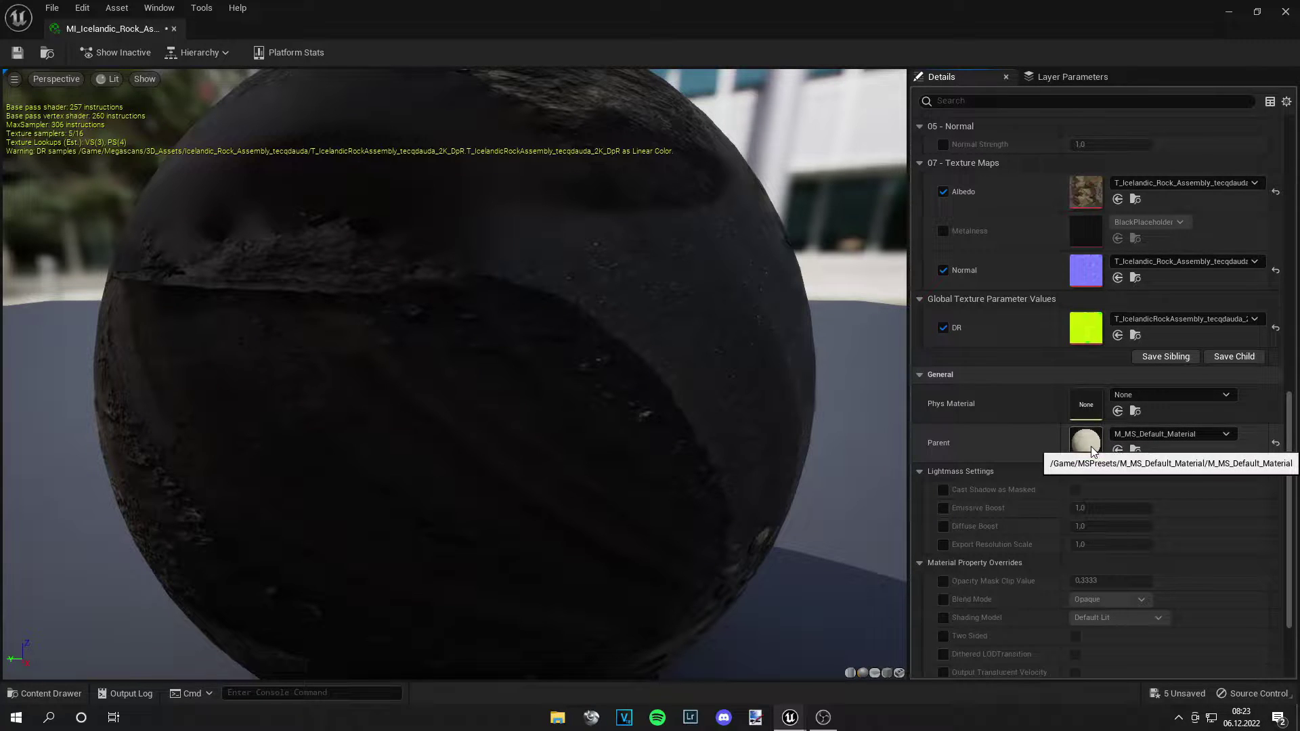
{"action": "double_click", "coordinate": [1090, 443]}
- Open the MF_ObjAdjustments material function from the Adjustments group of the parent material's graph
{"action": "scroll", "coordinate": [422, 330], "scroll_direction": "down", "scroll_amount": 6}
{"action": "right_click_drag", "start_coordinate": [499, 414], "coordinate": [766, 434]}
{"action": "scroll", "coordinate": [677, 384], "scroll_direction": "up", "scroll_amount": 4}
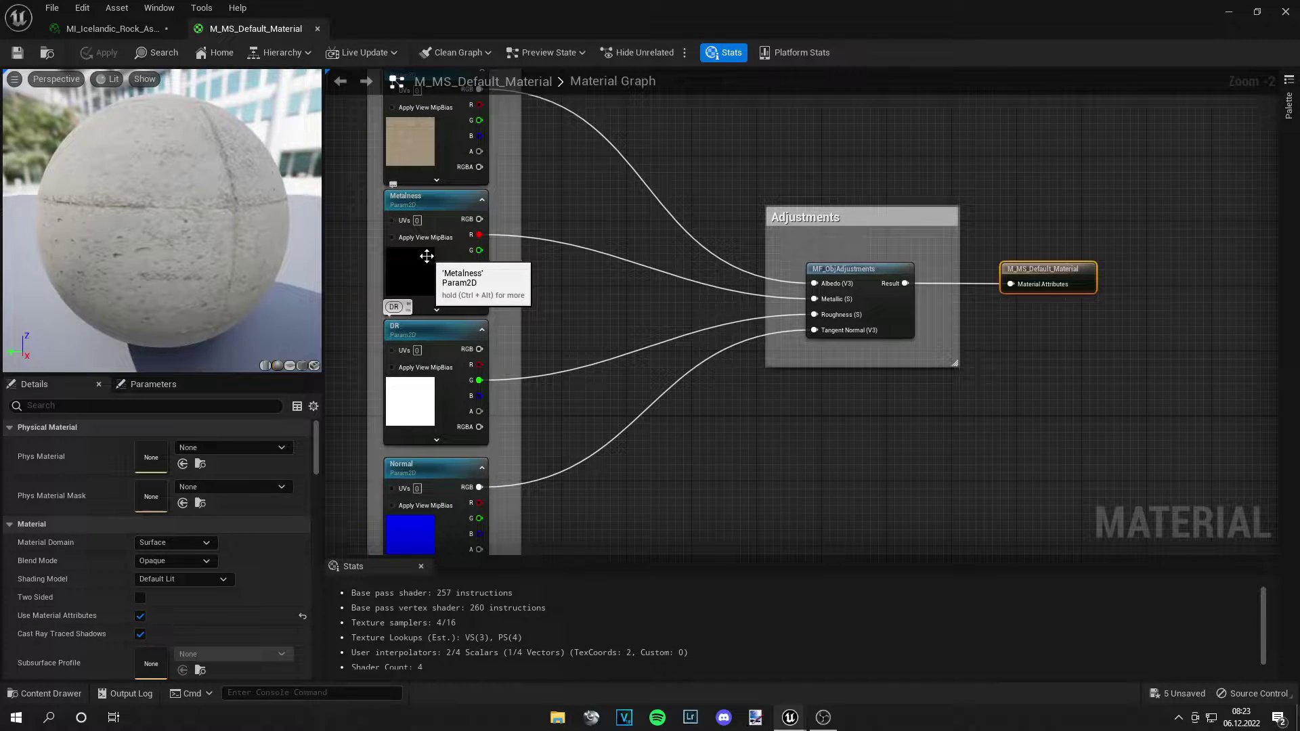
{"action": "double_click", "coordinate": [875, 274]}
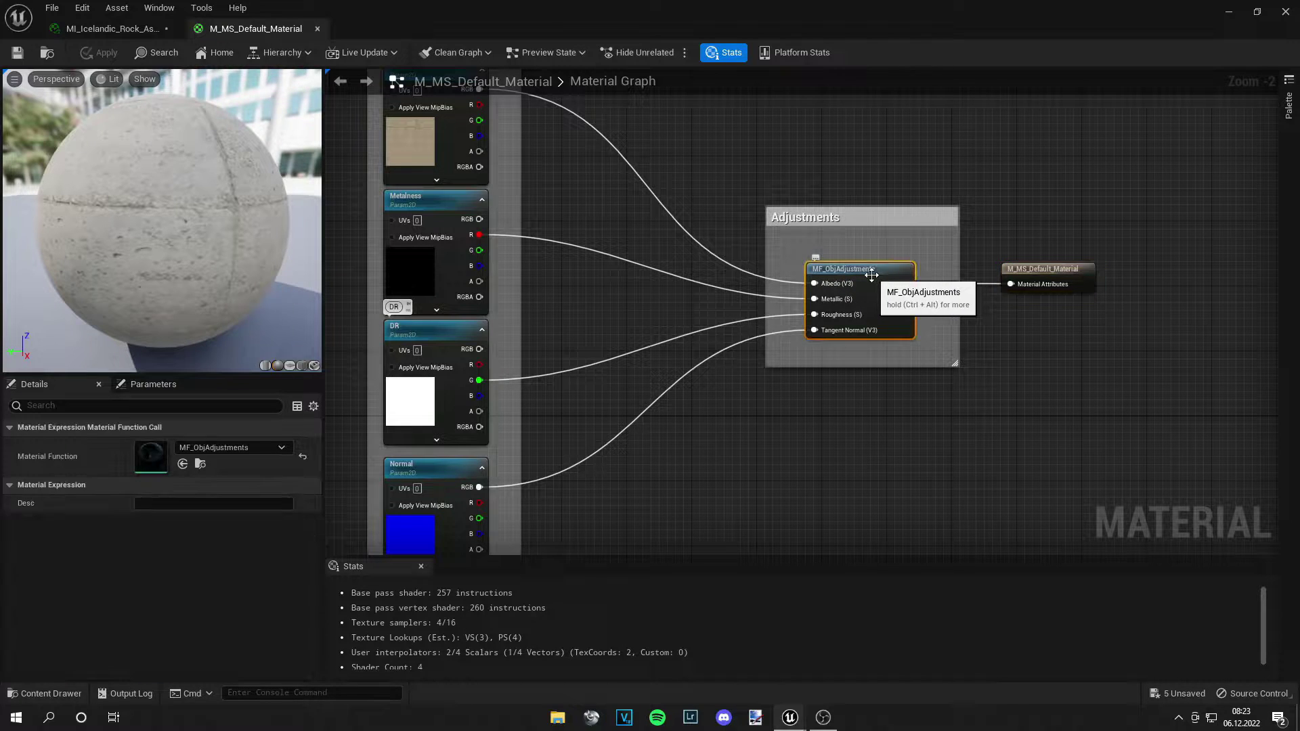
- Add a DitherTemporalAA node near the lower MakeMaterialAttributes node in the function graph
{"action": "right_click_drag", "start_coordinate": [595, 413], "coordinate": [845, 419]}
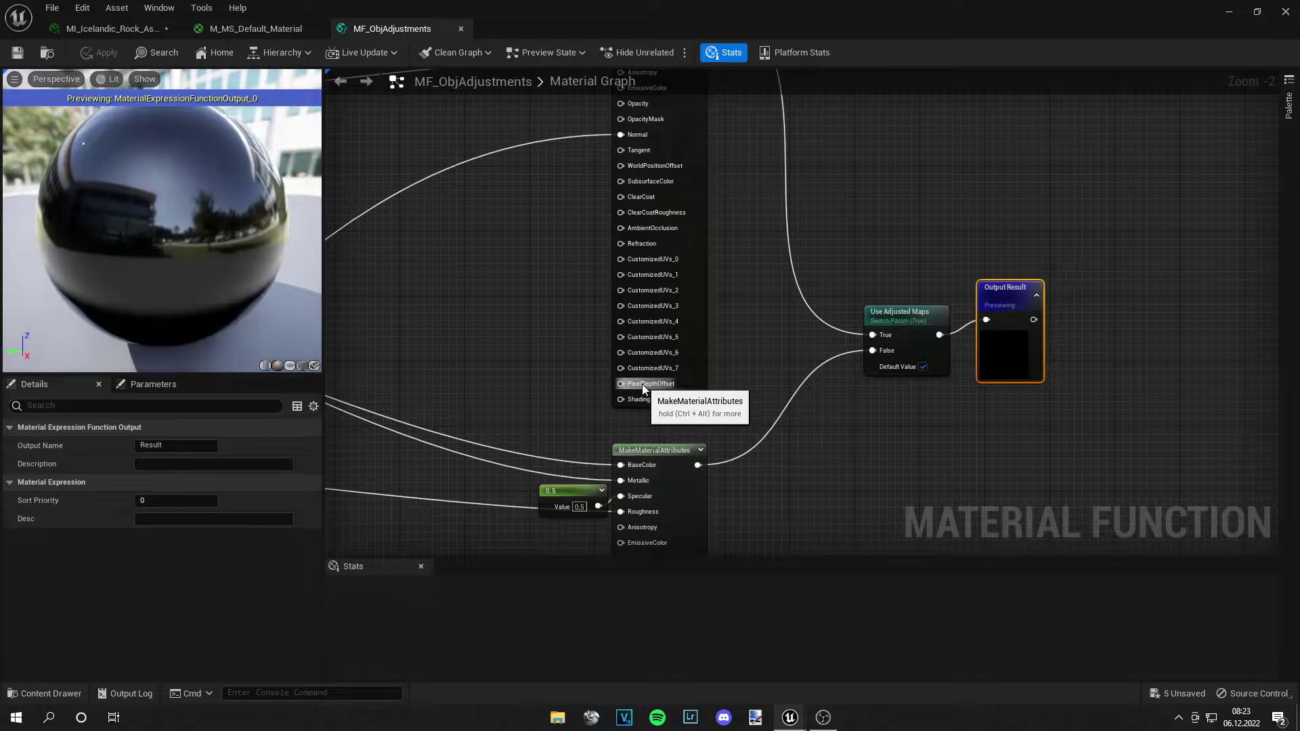
{"action": "right_click_drag", "start_coordinate": [783, 499], "coordinate": [794, 87]}
{"action": "right_click_drag", "start_coordinate": [794, 194], "coordinate": [830, 299]}
{"action": "scroll", "coordinate": [805, 285], "scroll_direction": "down", "scroll_amount": 1}
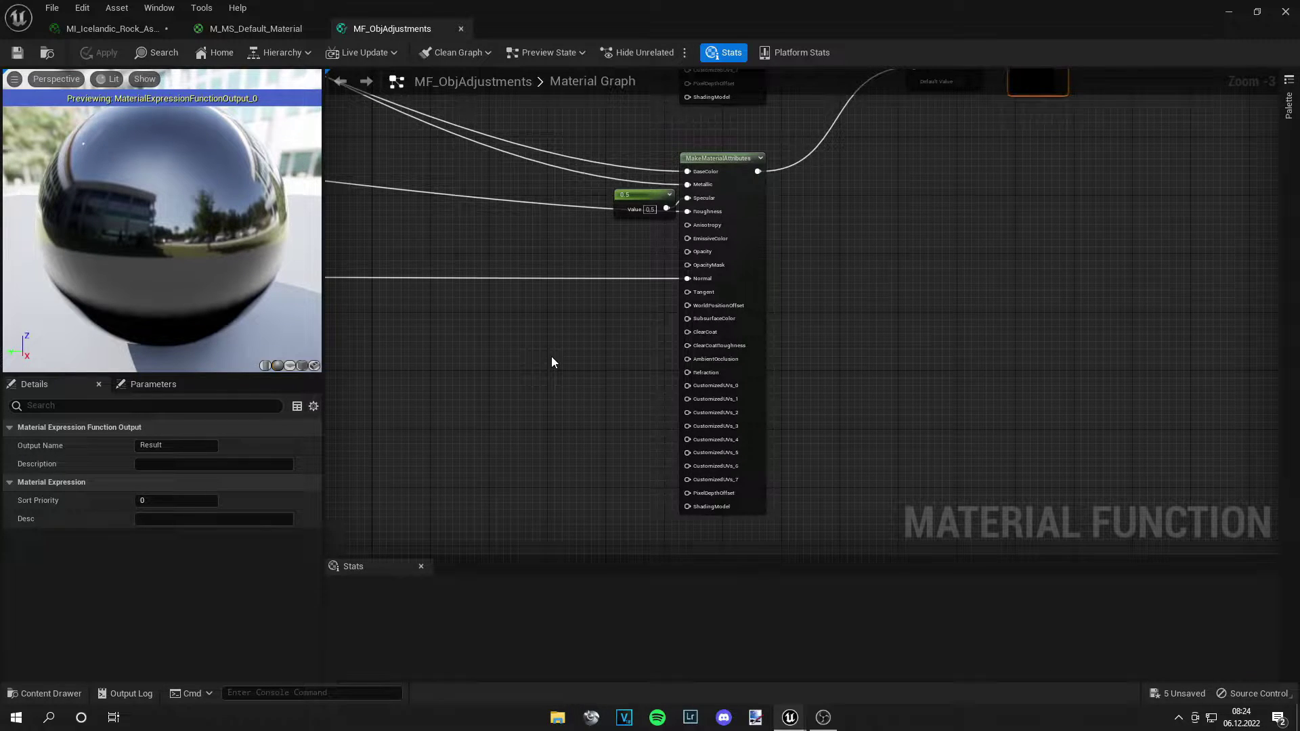
{"action": "right_click", "coordinate": [551, 357]}
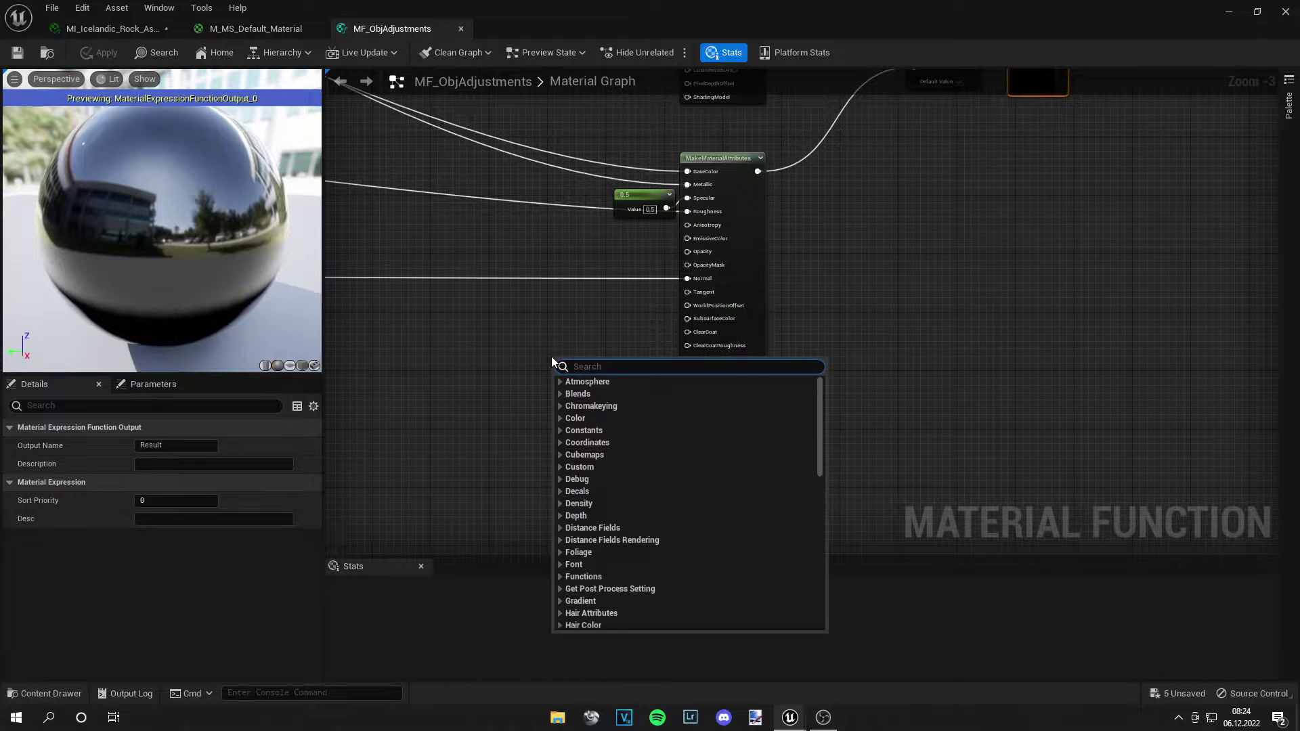
{"action": "type", "text": "dithe"}
{"action": "key", "text": "Return"}
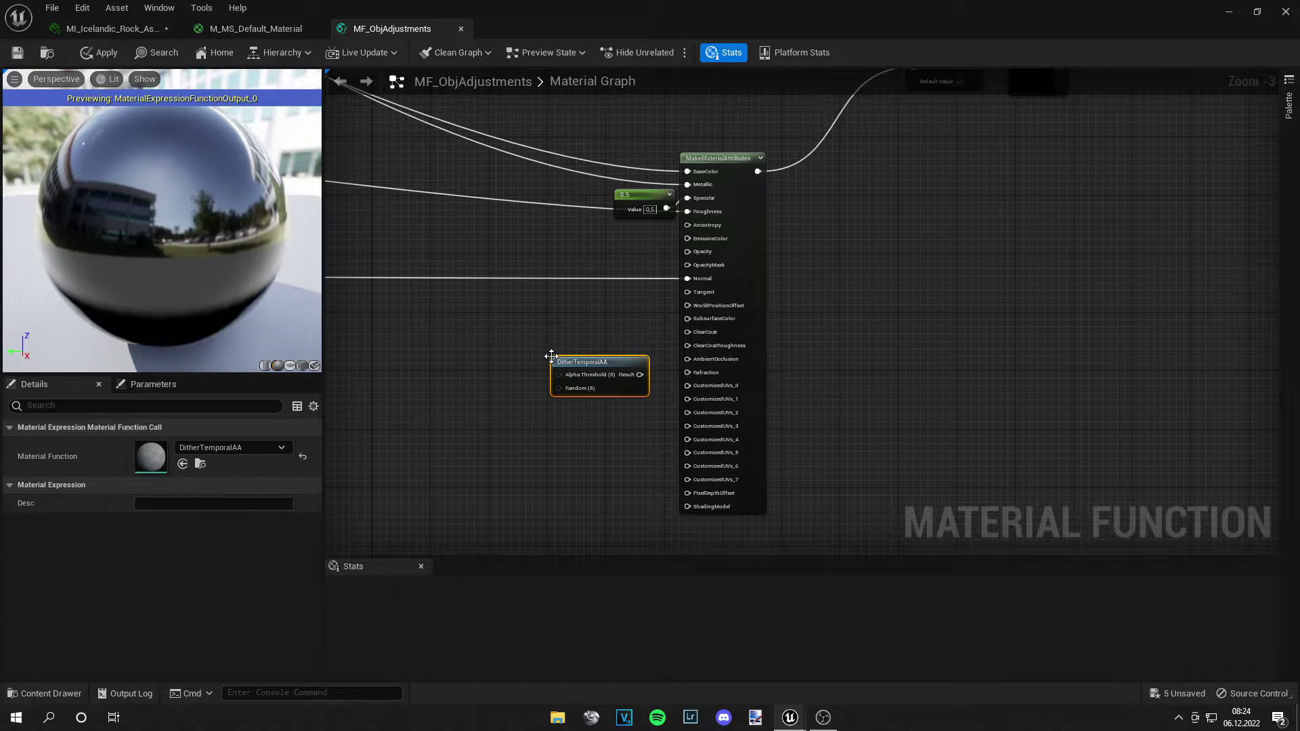
{"action": "left_click_drag", "start_coordinate": [571, 364], "coordinate": [464, 390]}
- Add a Multiply node and connect the DitherTemporalAA result to its A input
{"action": "right_click", "coordinate": [541, 401]}
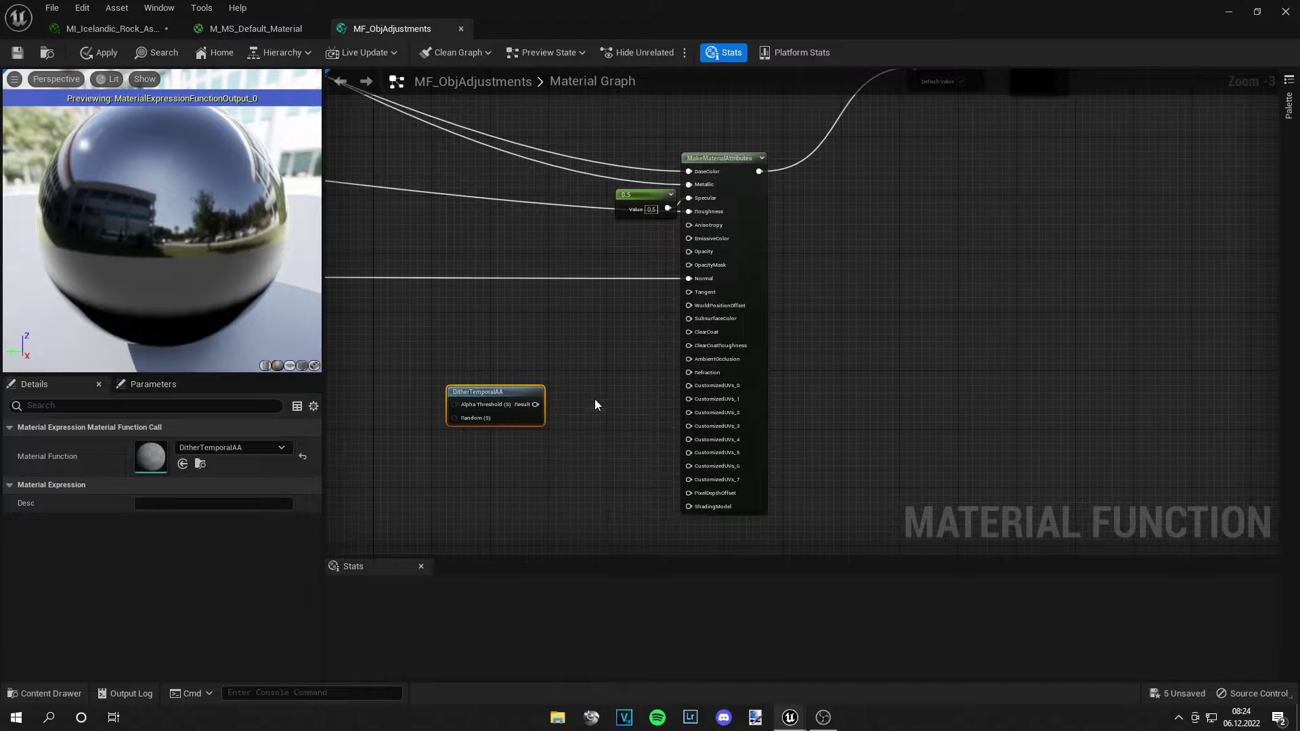
{"action": "right_click", "coordinate": [595, 399]}
{"action": "type", "text": "multiply"}
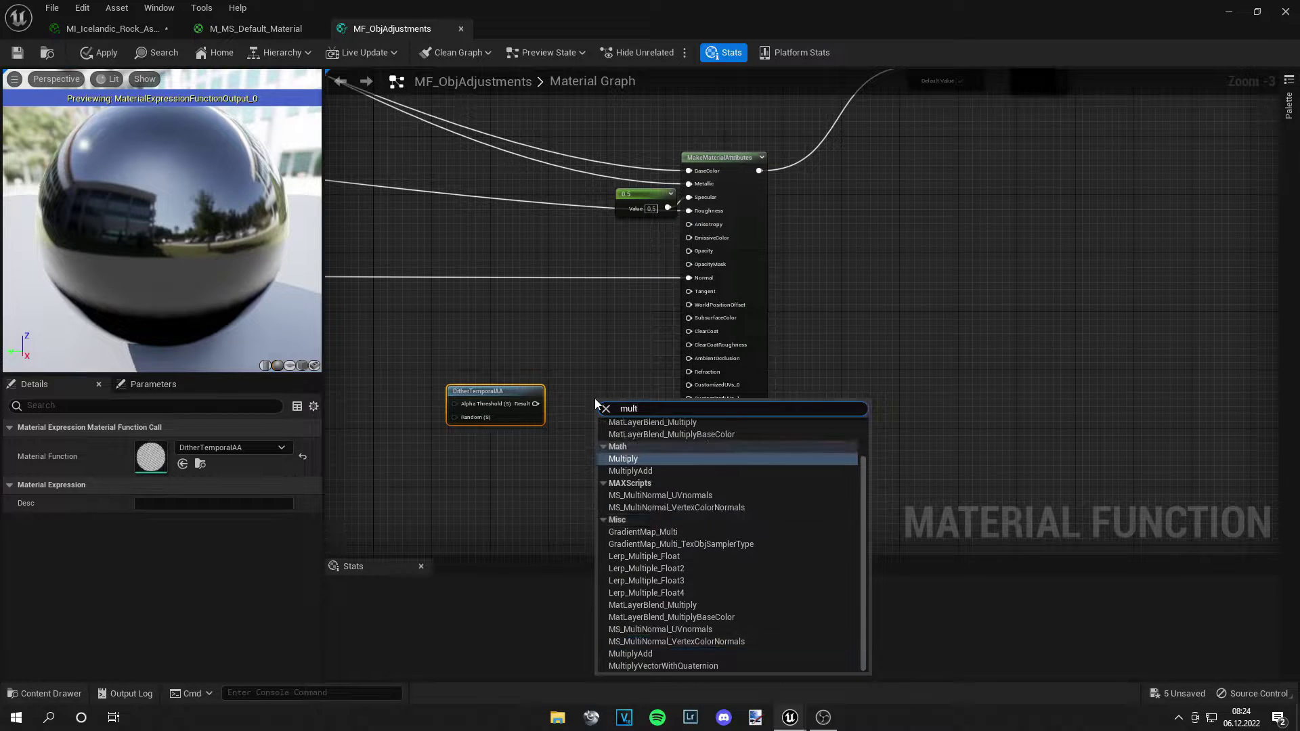
{"action": "key", "text": "Return"}
{"action": "left_click_drag", "start_coordinate": [535, 404], "coordinate": [602, 418]}
- Add a scalar parameter named Blending and connect it to the Multiply node's B input
{"action": "right_click", "coordinate": [514, 454]}
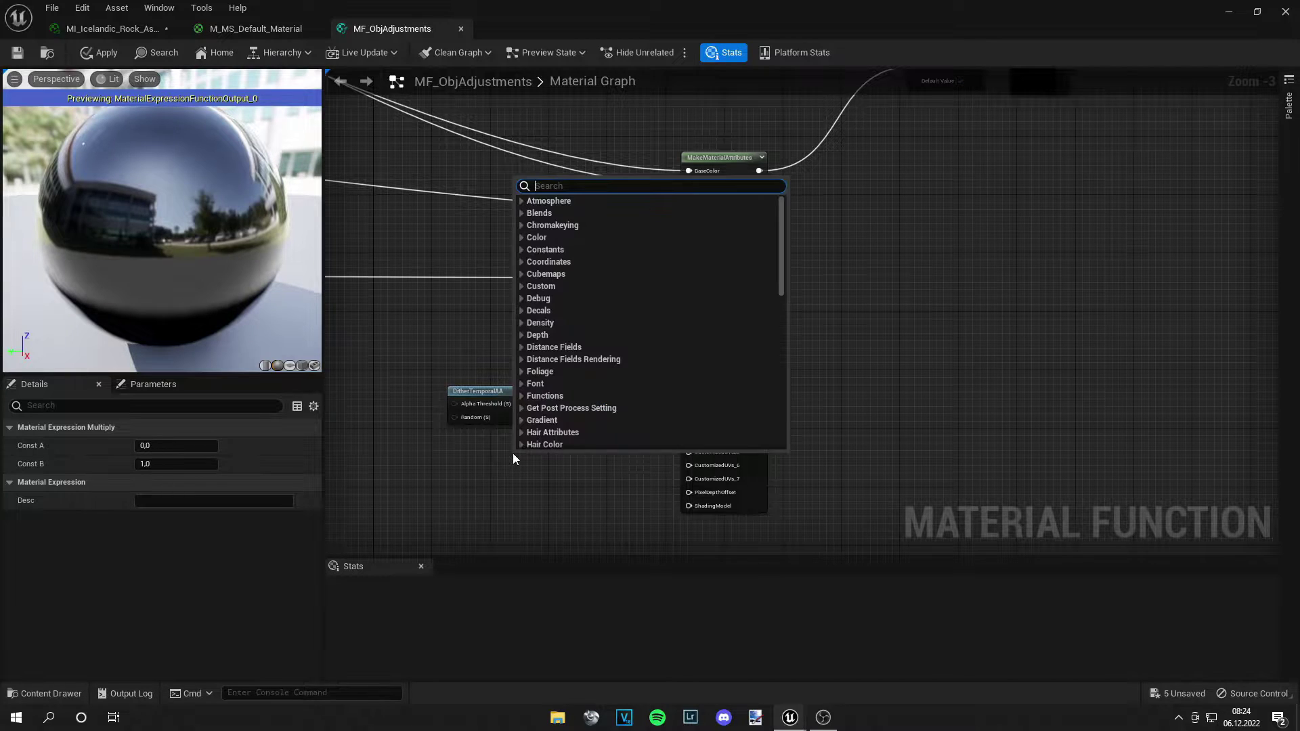
{"action": "type", "text": "scala"}
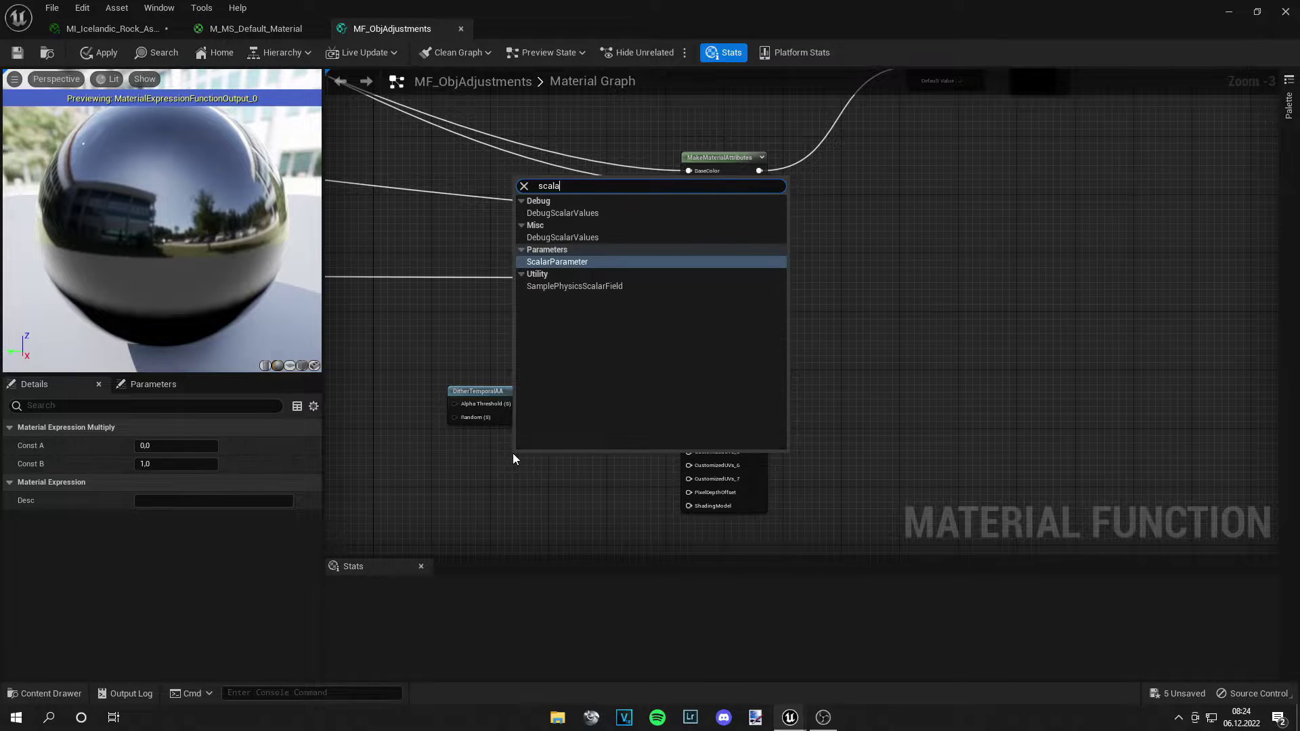
{"action": "key", "text": "Return"}
{"action": "left_click", "coordinate": [513, 453]}
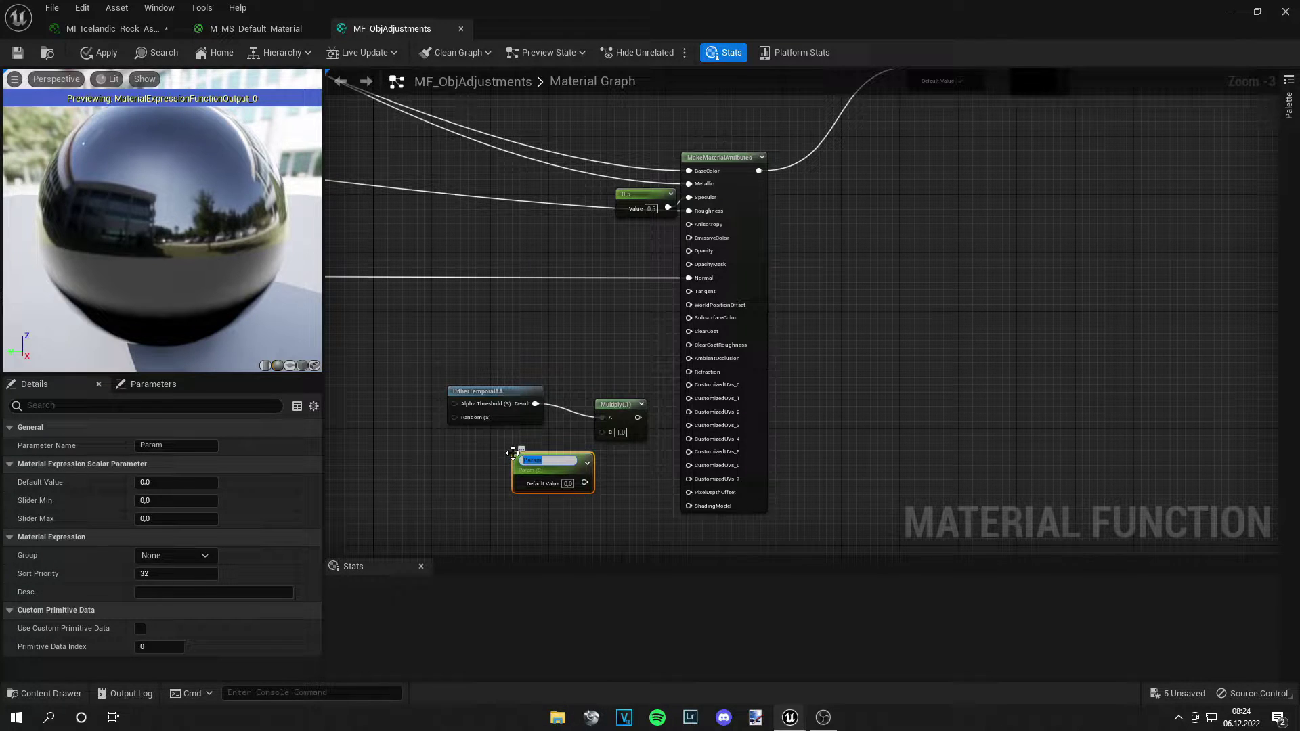
{"action": "type", "text": "Blending"}
{"action": "key", "text": "Return"}
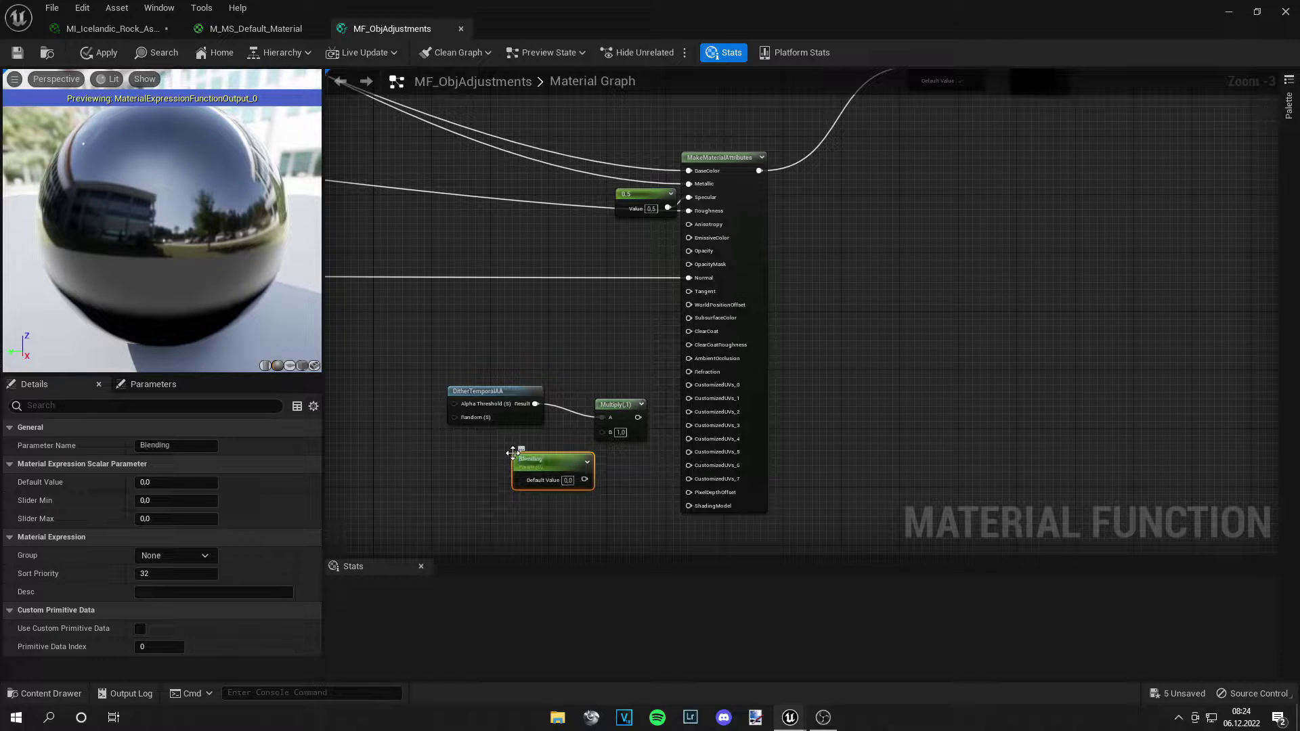
{"action": "left_click_drag", "start_coordinate": [584, 480], "coordinate": [495, 451]}
- Connect the Multiply output to the PixelDepthOffset input of both MakeMaterialAttributes nodes
{"action": "left_click_drag", "start_coordinate": [629, 417], "coordinate": [689, 492]}
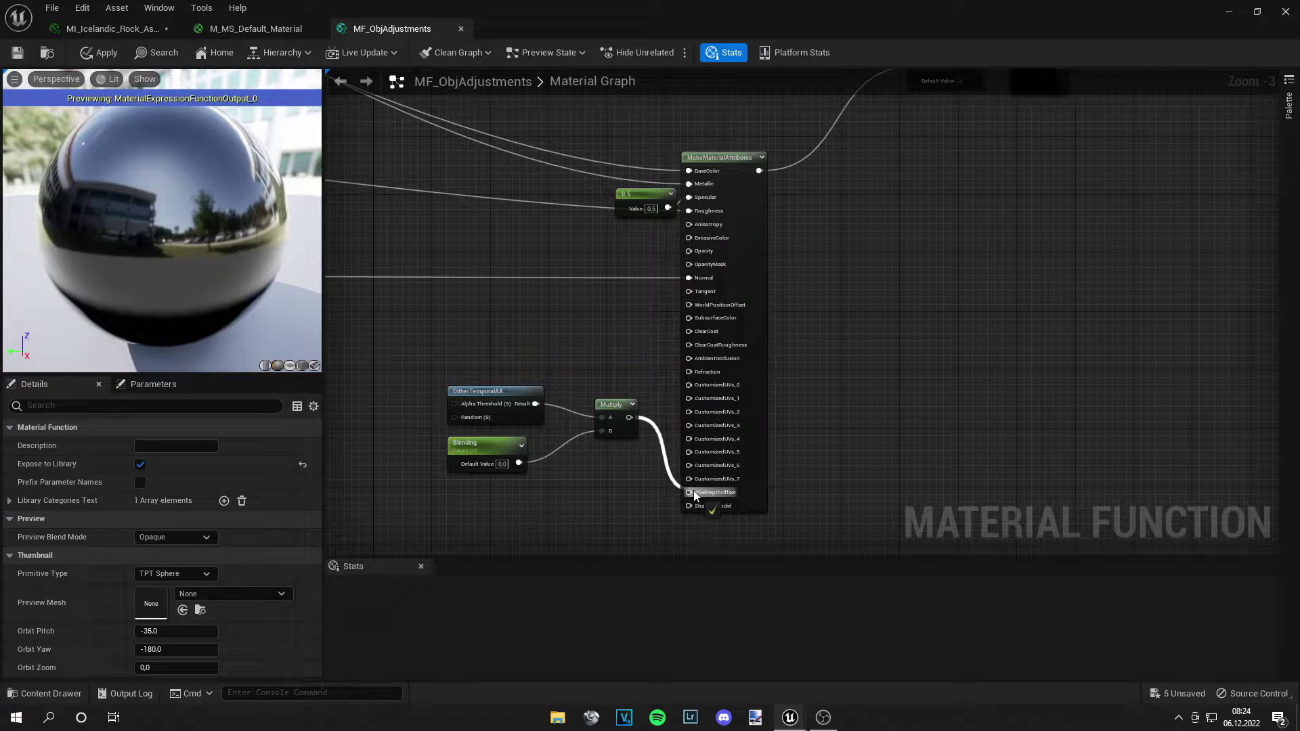
{"action": "scroll", "coordinate": [919, 337], "scroll_direction": "down", "scroll_amount": 1}
{"action": "right_click_drag", "start_coordinate": [862, 319], "coordinate": [765, 431]}
{"action": "left_click_drag", "start_coordinate": [604, 507], "coordinate": [648, 265]}
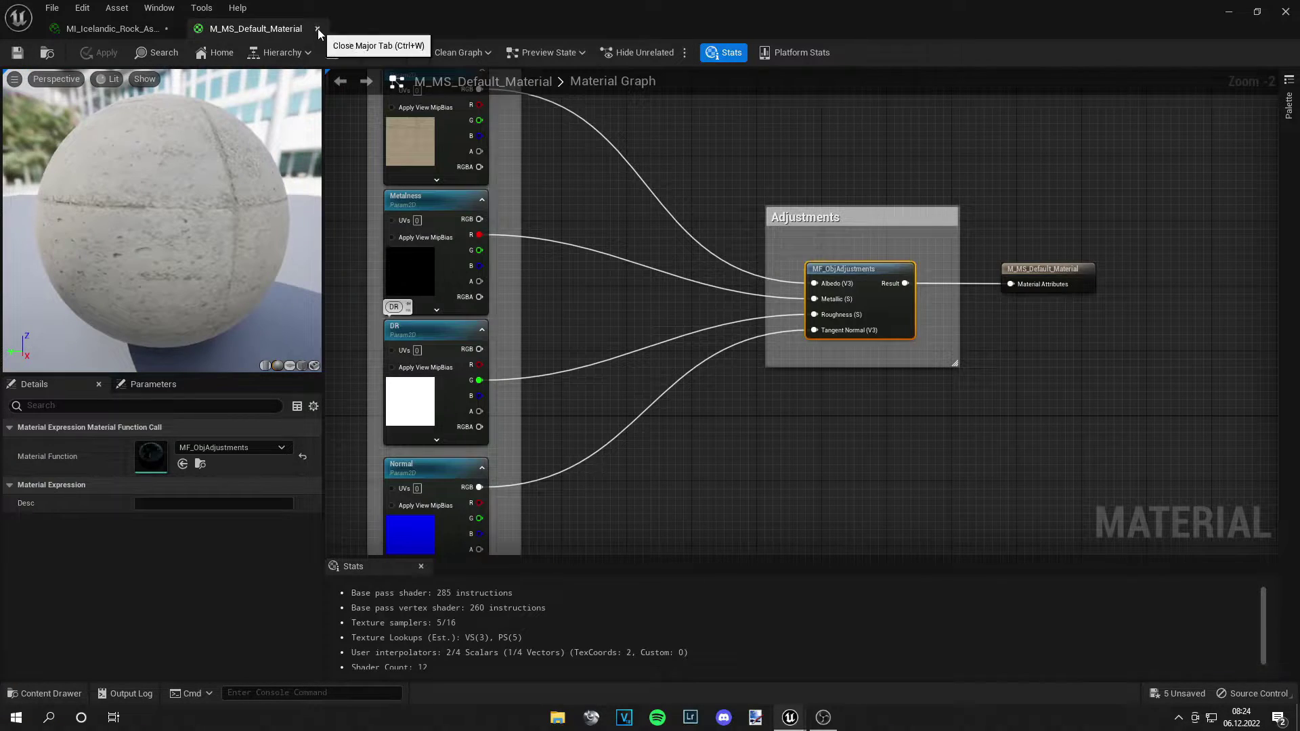
- Close the parent material and arrange the rock's material instance as a smaller window over the level, leaving the rock's base visible
{"action": "left_click", "coordinate": [318, 28]}
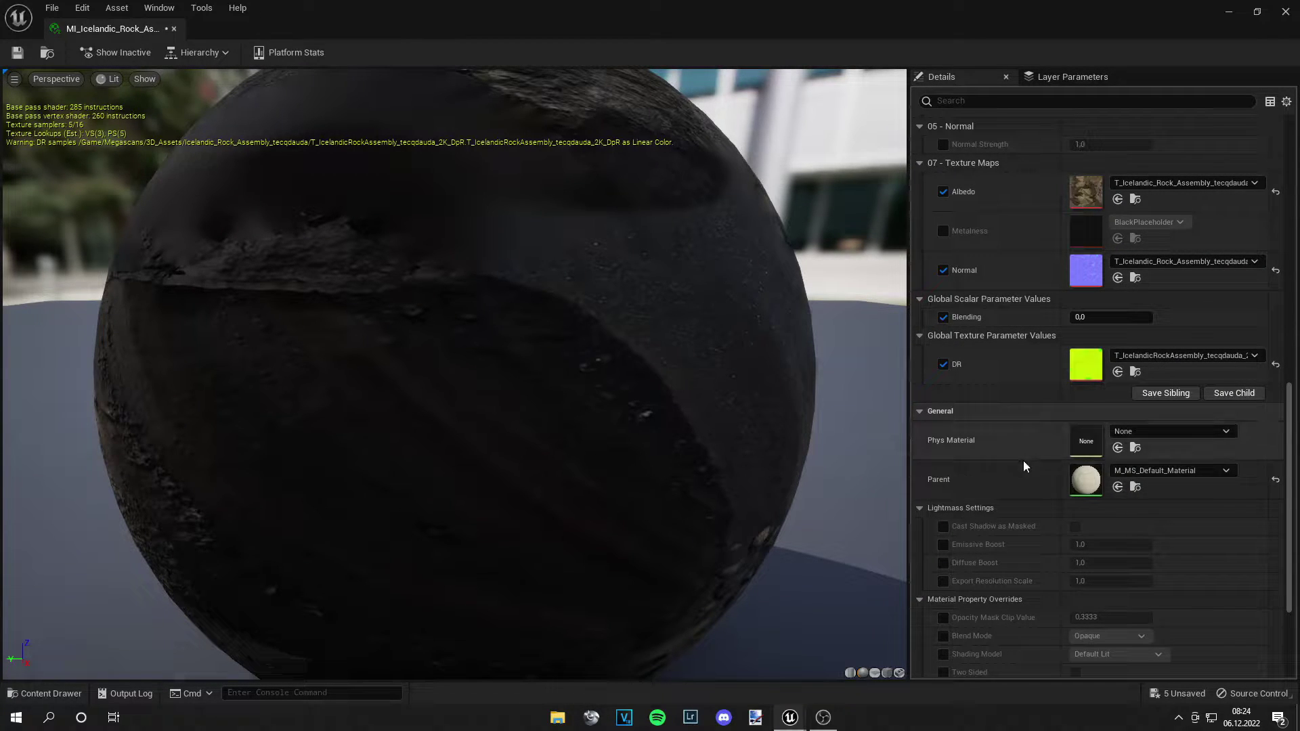
{"action": "scroll", "coordinate": [1012, 461], "scroll_direction": "down", "scroll_amount": 4}
{"action": "scroll", "coordinate": [1002, 420], "scroll_direction": "up", "scroll_amount": 12}
{"action": "scroll", "coordinate": [994, 380], "scroll_direction": "down", "scroll_amount": 4}
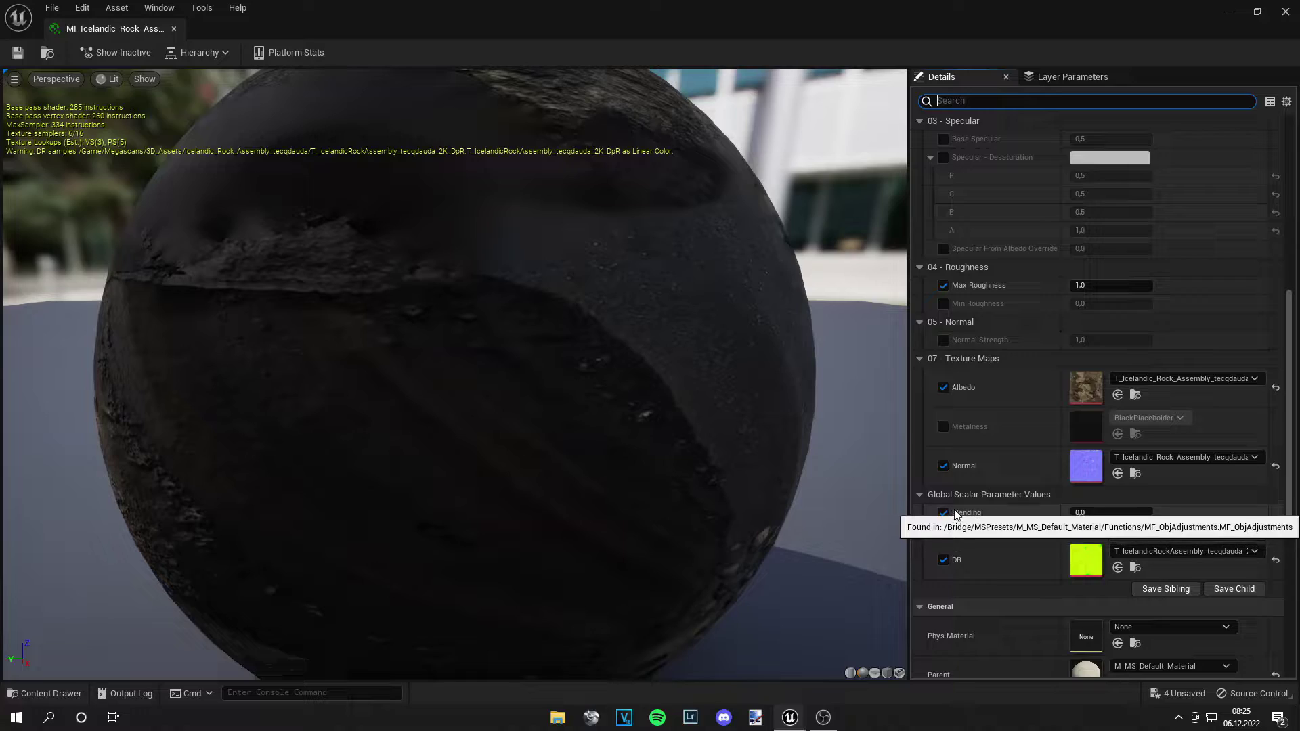
{"action": "left_click", "coordinate": [1257, 12]}
{"action": "left_click_drag", "start_coordinate": [522, 316], "coordinate": [440, 327]}
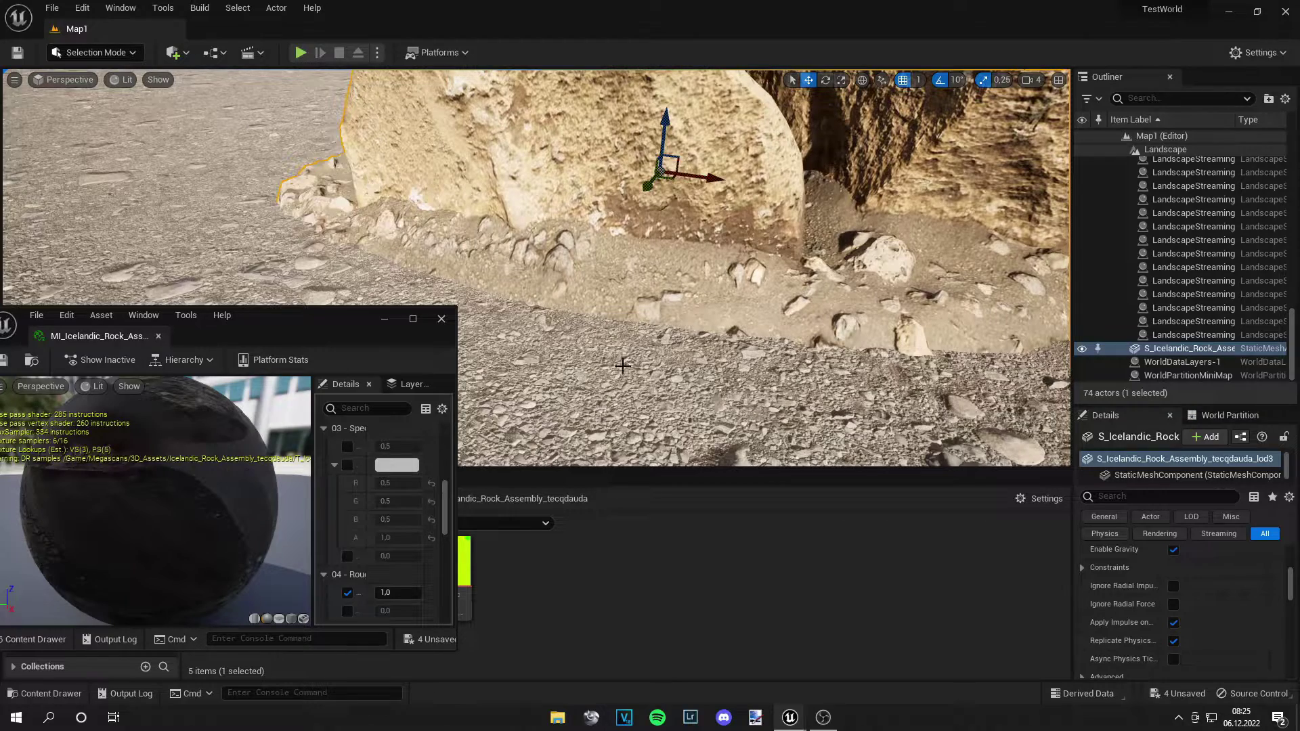
{"action": "left_click_drag", "start_coordinate": [456, 425], "coordinate": [515, 427]}
- Set the Blending parameter of the rock's material instance to 0.43 and view the rock's base in the level
{"action": "scroll", "coordinate": [411, 480], "scroll_direction": "down", "scroll_amount": 10}
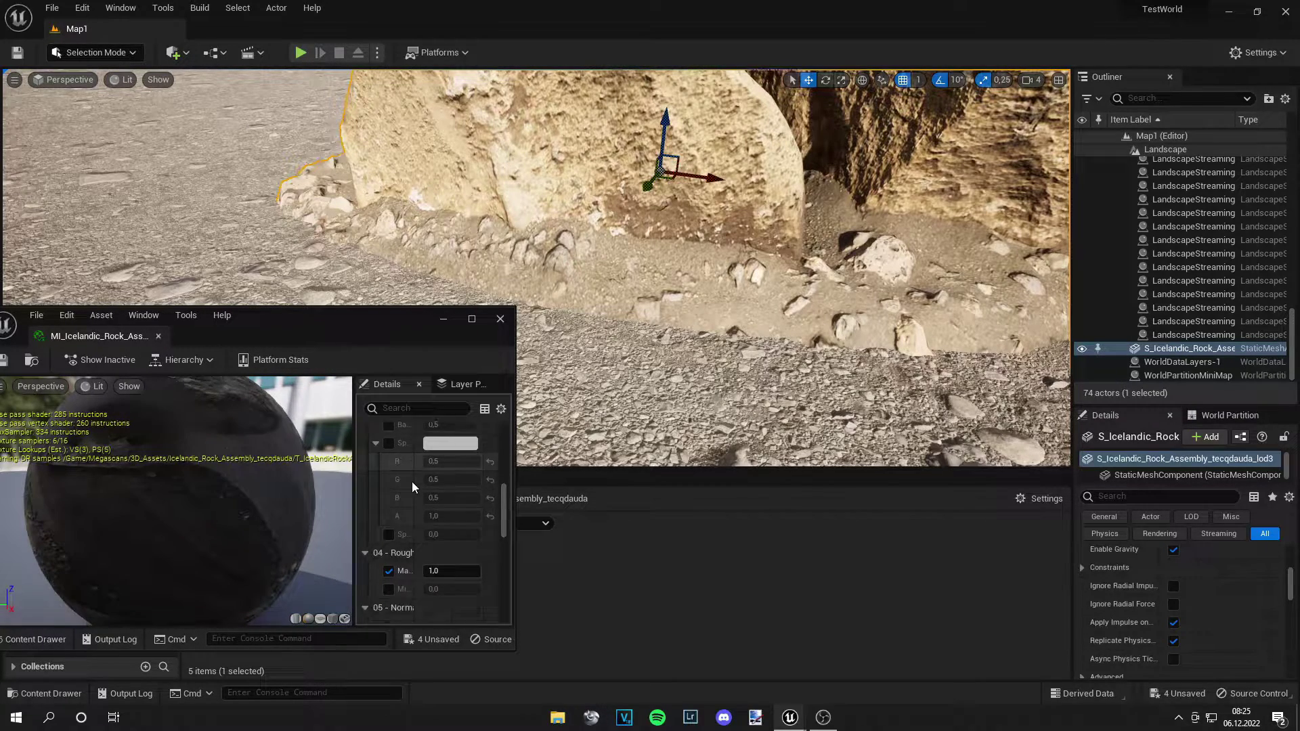
{"action": "scroll", "coordinate": [409, 474], "scroll_direction": "down", "scroll_amount": 3}
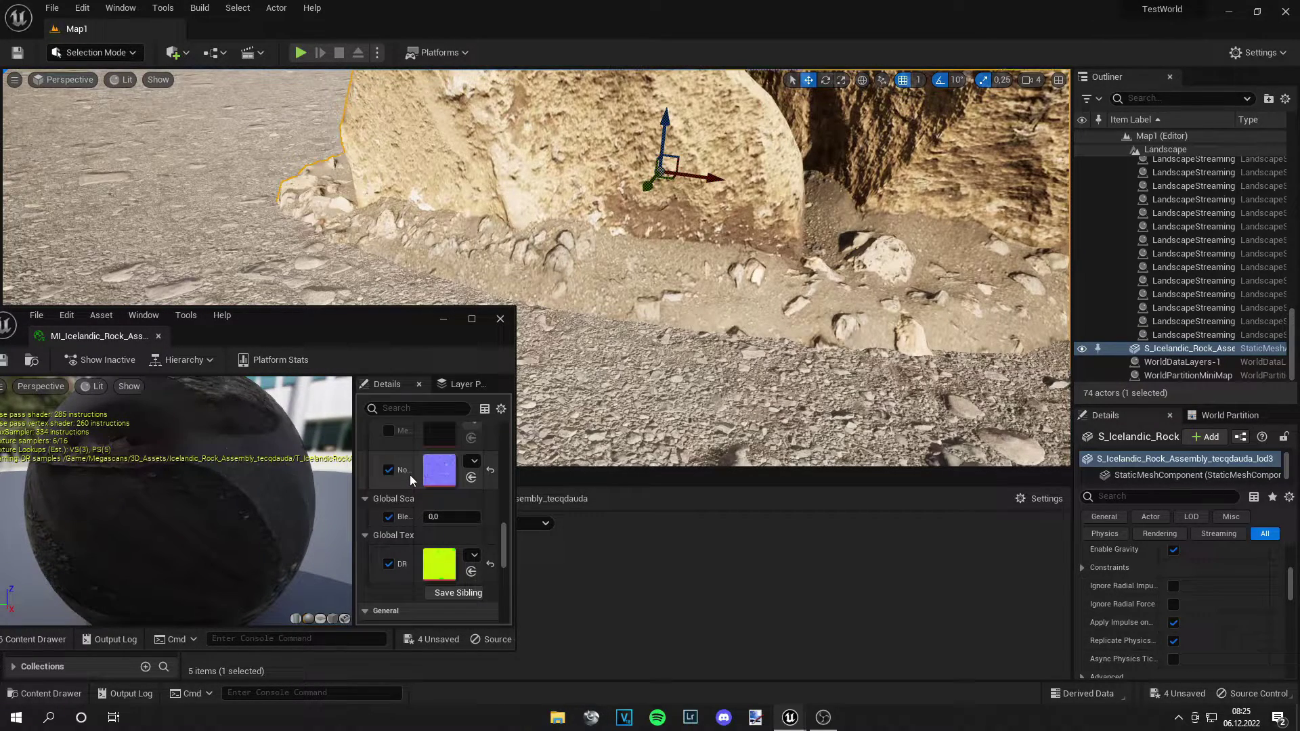
{"action": "left_click_drag", "start_coordinate": [437, 516], "coordinate": [474, 516]}
{"action": "right_click_drag", "start_coordinate": [848, 366], "coordinate": [914, 394]}
{"action": "key", "text": "s"}
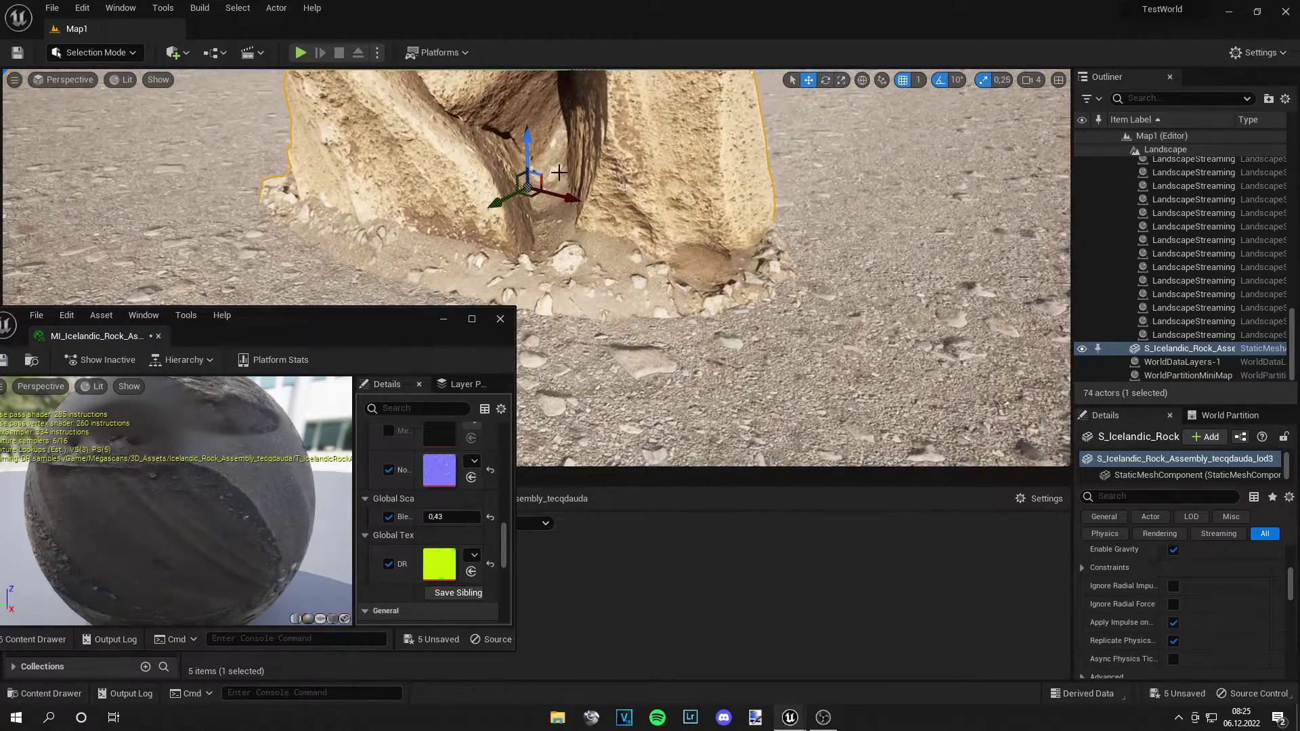
- Nudge the rock vertically and try a Blending value of 0.08 on its material instance, checking the rock's base up close
{"action": "mouse_move", "coordinate": [527, 156]}
{"action": "left_mouse_down"}
{"action": "mouse_move", "coordinate": [527, 169]}
{"action": "mouse_move", "coordinate": [529, 156]}
{"action": "left_mouse_up"}
{"action": "mouse_move", "coordinate": [443, 516]}
{"action": "left_mouse_down"}
{"action": "mouse_move", "coordinate": [484, 516]}
{"action": "mouse_move", "coordinate": [449, 516]}
{"action": "left_mouse_up"}
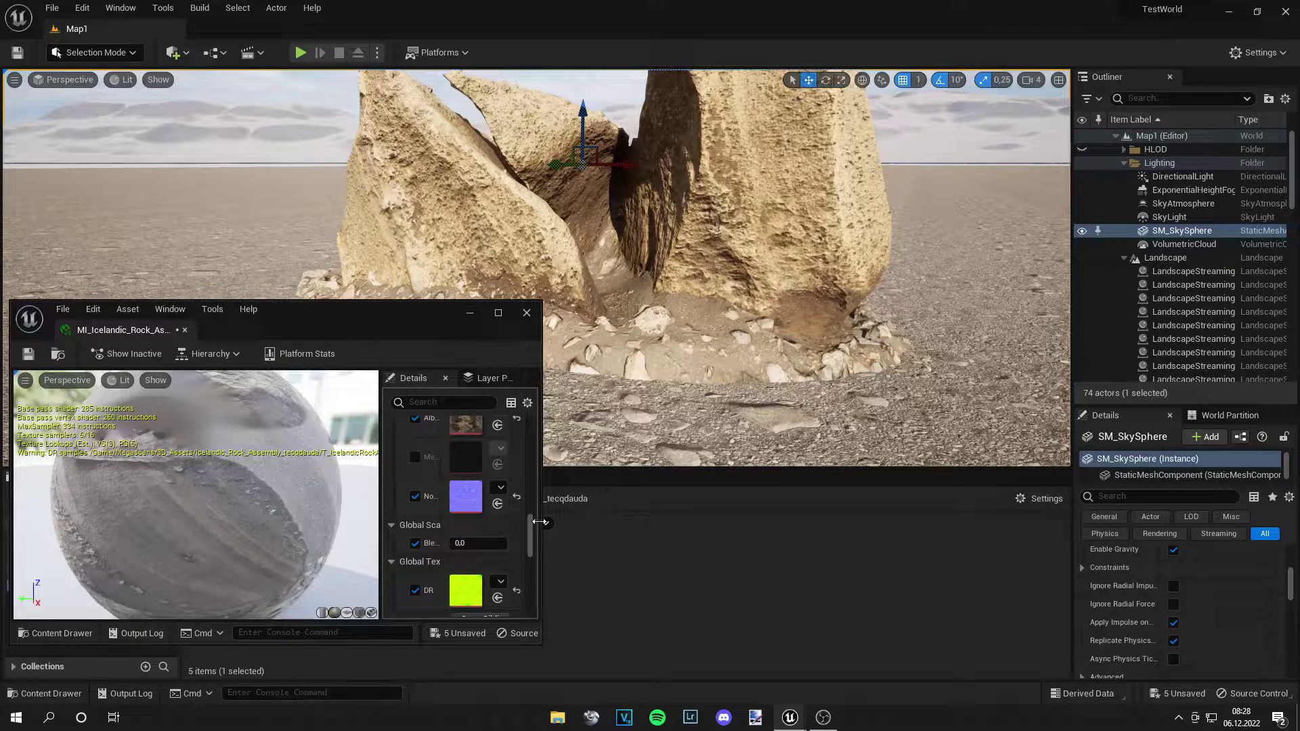
{"action": "left_click_drag", "start_coordinate": [461, 543], "coordinate": [465, 543]}
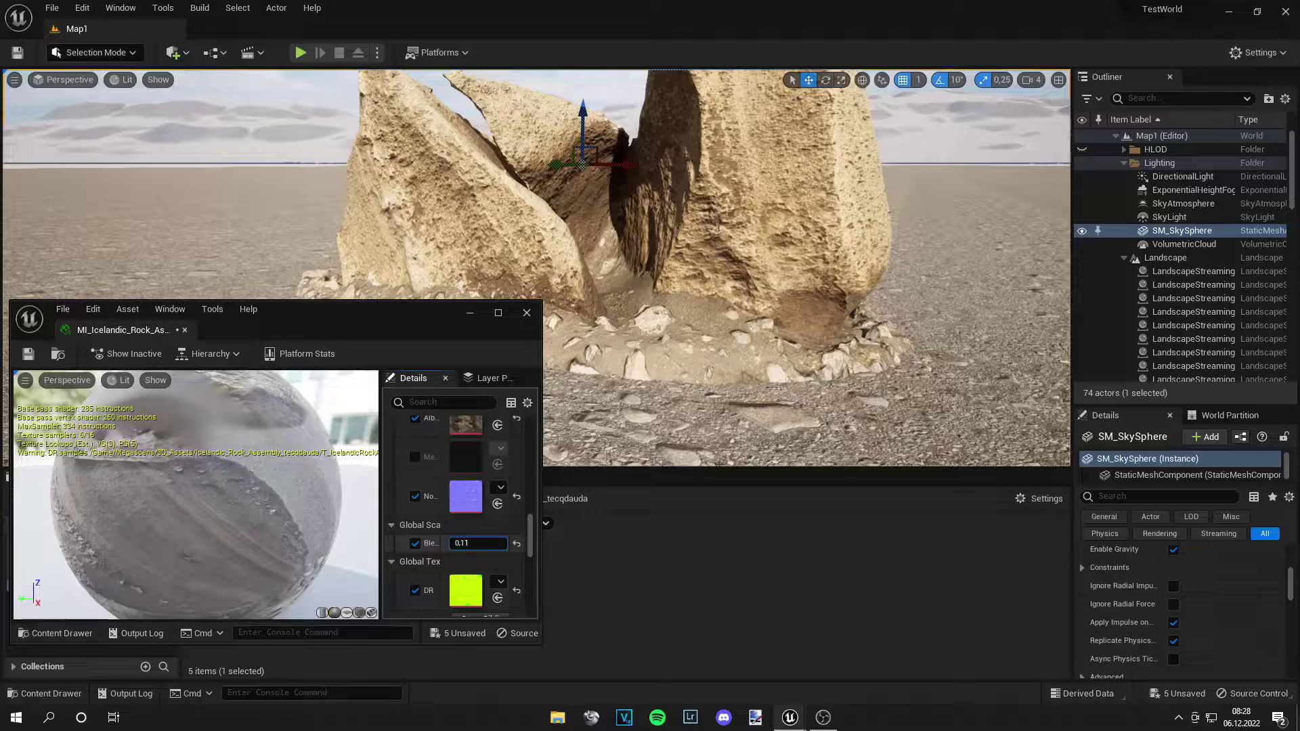
{"action": "left_click_drag", "start_coordinate": [466, 543], "coordinate": [471, 544]}
{"action": "key", "text": "w"}
{"action": "right_click_drag", "start_coordinate": [707, 402], "coordinate": [735, 441]}
{"action": "key", "text": "s"}
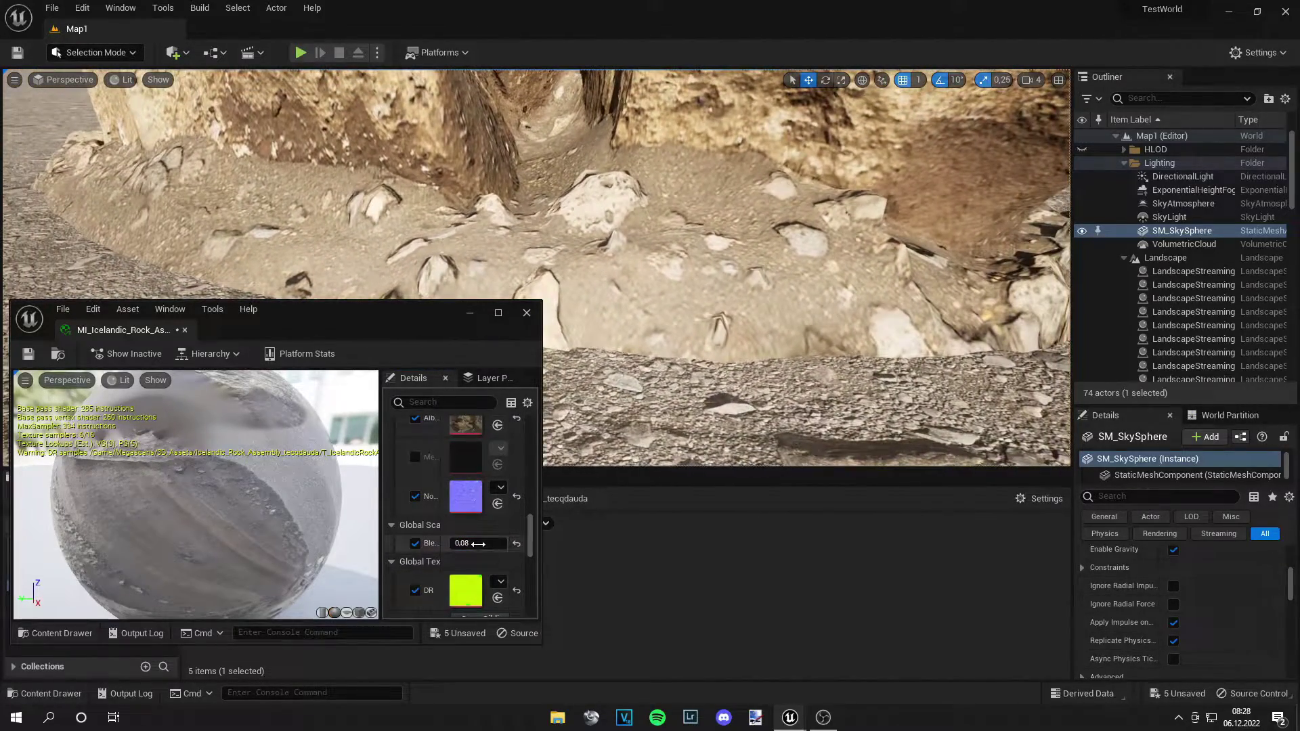
- Raise the material instance's Blending parameter to 0.25, check the rock's base from farther away, and settle on 0.32
{"action": "left_click_drag", "start_coordinate": [478, 544], "coordinate": [487, 543]}
{"action": "key", "text": "Return"}
{"action": "scroll", "coordinate": [536, 268], "scroll_direction": "down", "scroll_amount": 8}
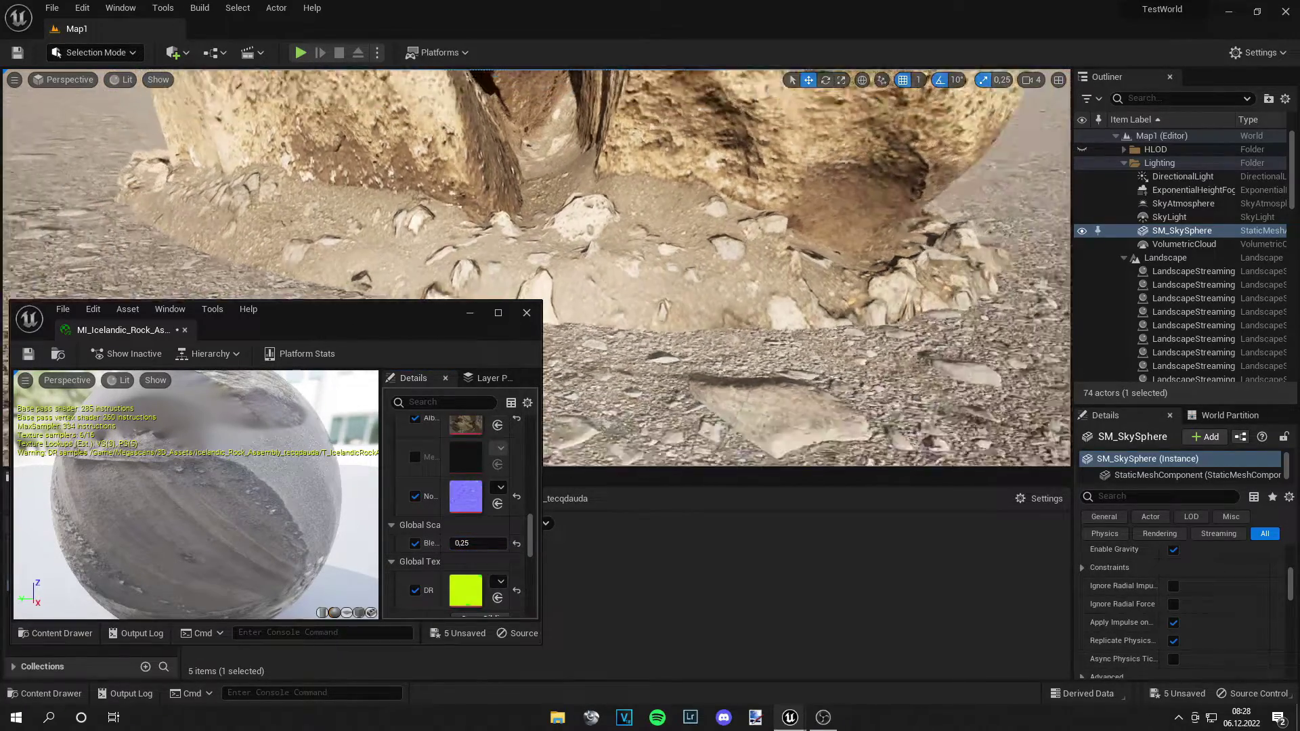
{"action": "key", "text": "s"}
{"action": "right_click_drag", "start_coordinate": [675, 402], "coordinate": [640, 366]}
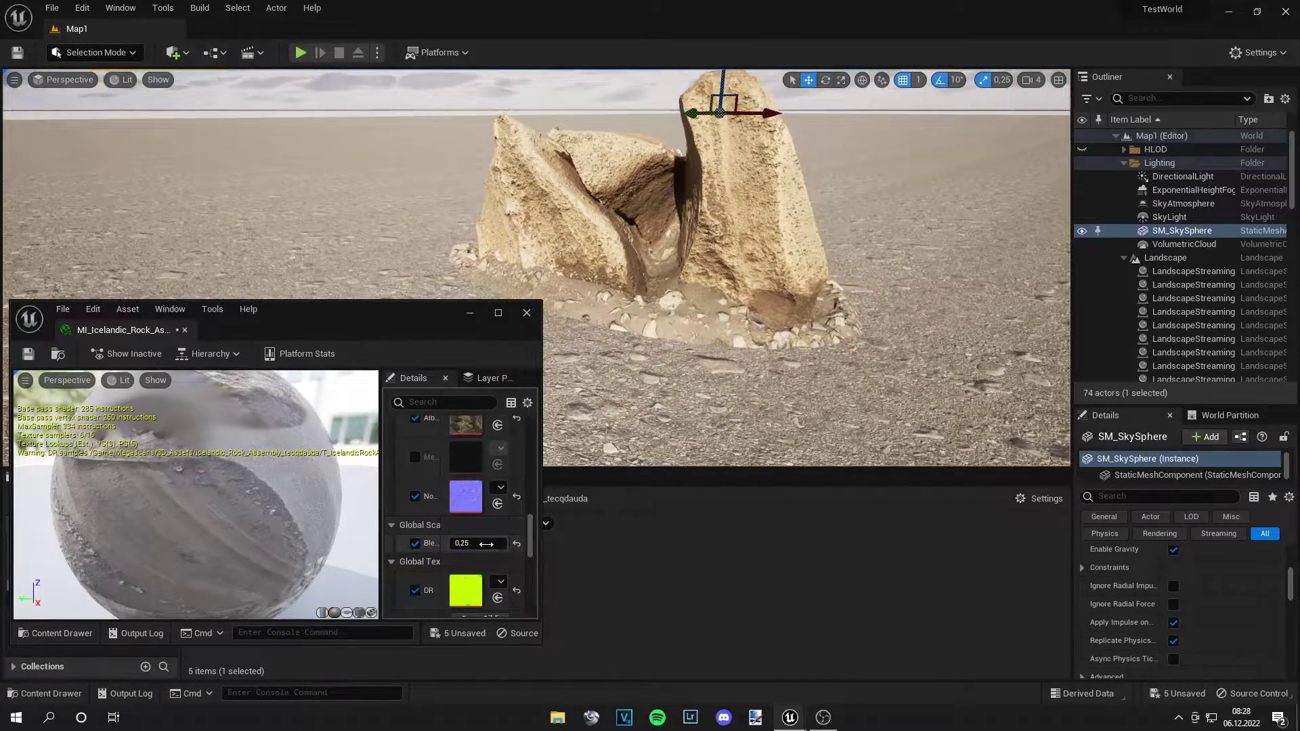
{"action": "mouse_move", "coordinate": [480, 544]}
{"action": "left_mouse_down"}
{"action": "mouse_move", "coordinate": [449, 545]}
{"action": "mouse_move", "coordinate": [488, 545]}
{"action": "left_mouse_up"}
{"action": "left_click_drag", "start_coordinate": [478, 543], "coordinate": [492, 543]}
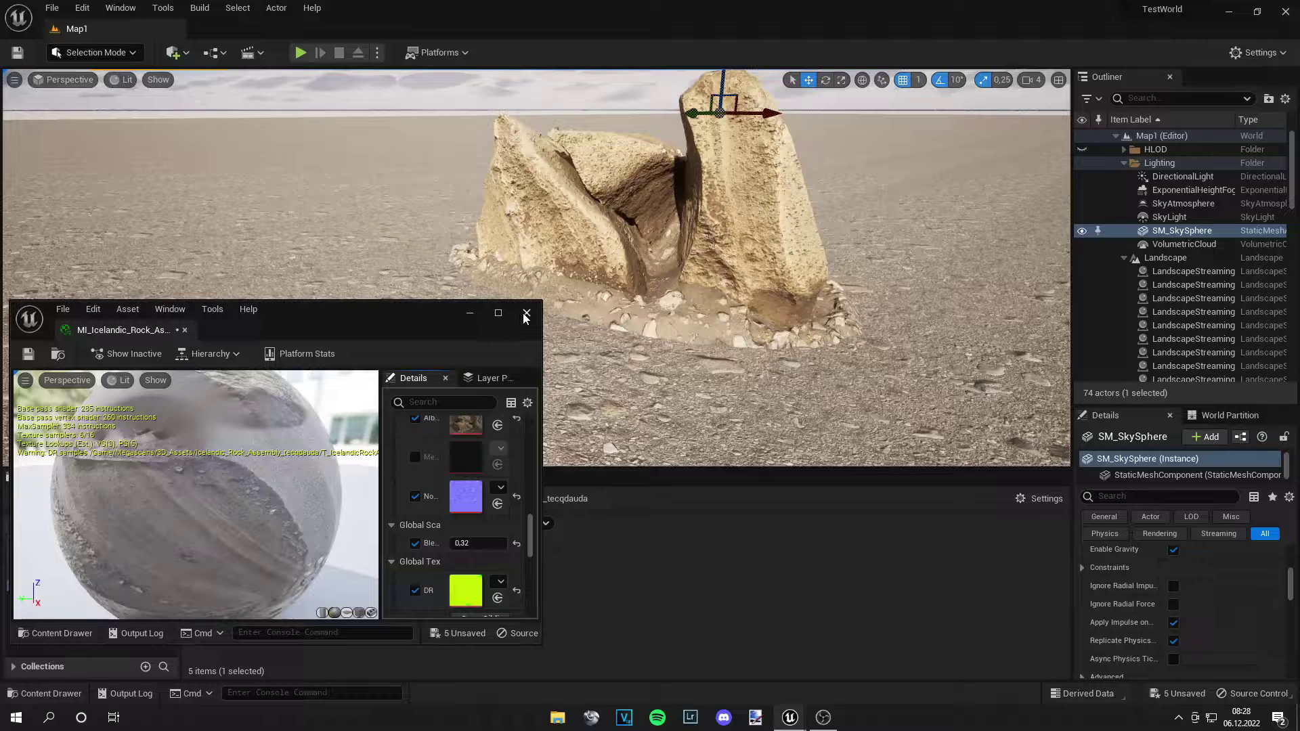
- Enable the first albedo color override, set it to pale blue (R 0.720104, G 0.790078, B 1.0), and close the material instance
{"action": "scroll", "coordinate": [450, 445], "scroll_direction": "up", "scroll_amount": 2}
{"action": "scroll", "coordinate": [450, 444], "scroll_direction": "up", "scroll_amount": 10}
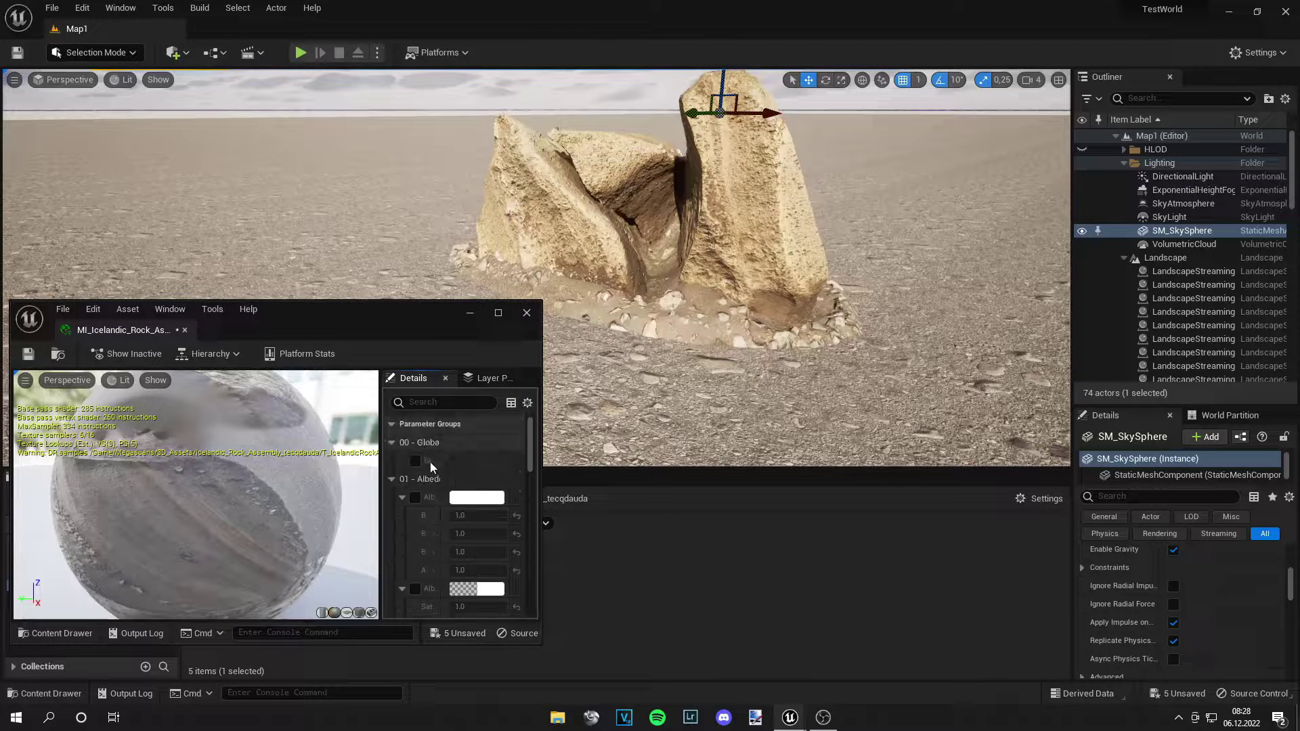
{"action": "left_click", "coordinate": [415, 497]}
{"action": "left_click", "coordinate": [476, 497]}
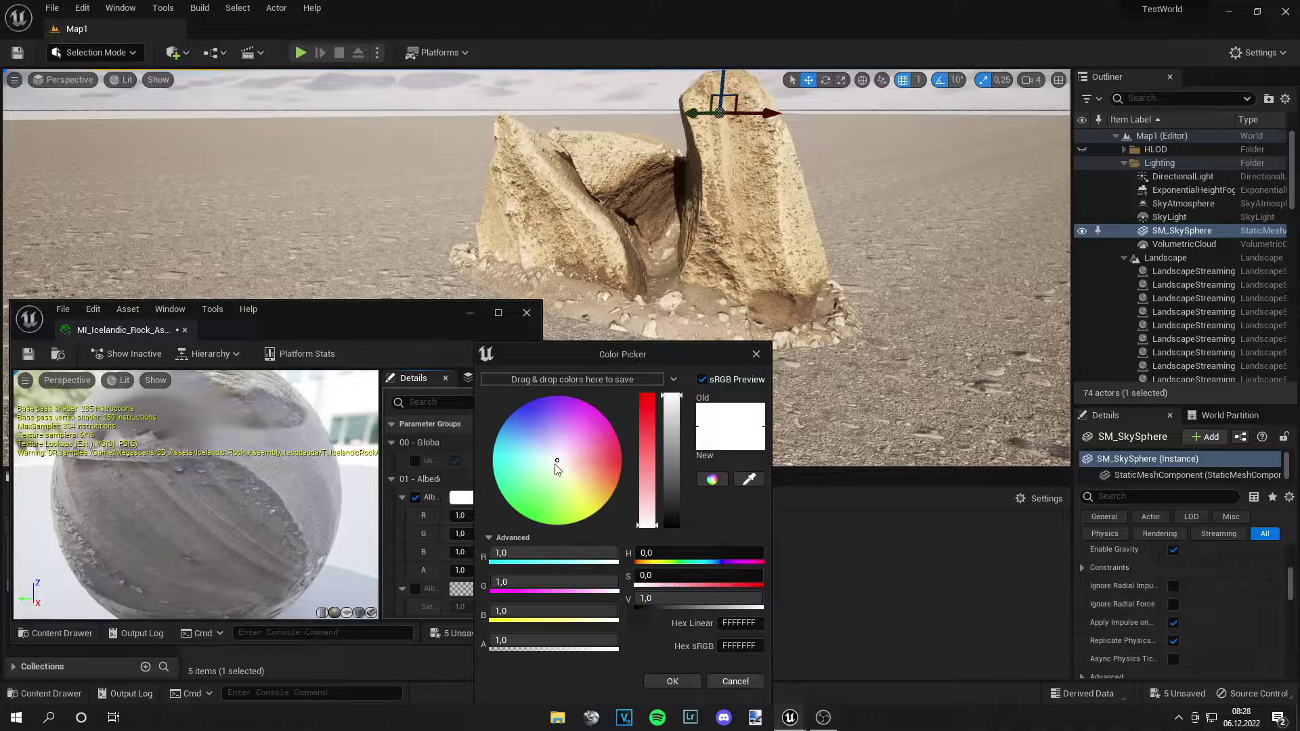
{"action": "left_click_drag", "start_coordinate": [557, 464], "coordinate": [544, 447]}
{"action": "left_click", "coordinate": [673, 681]}
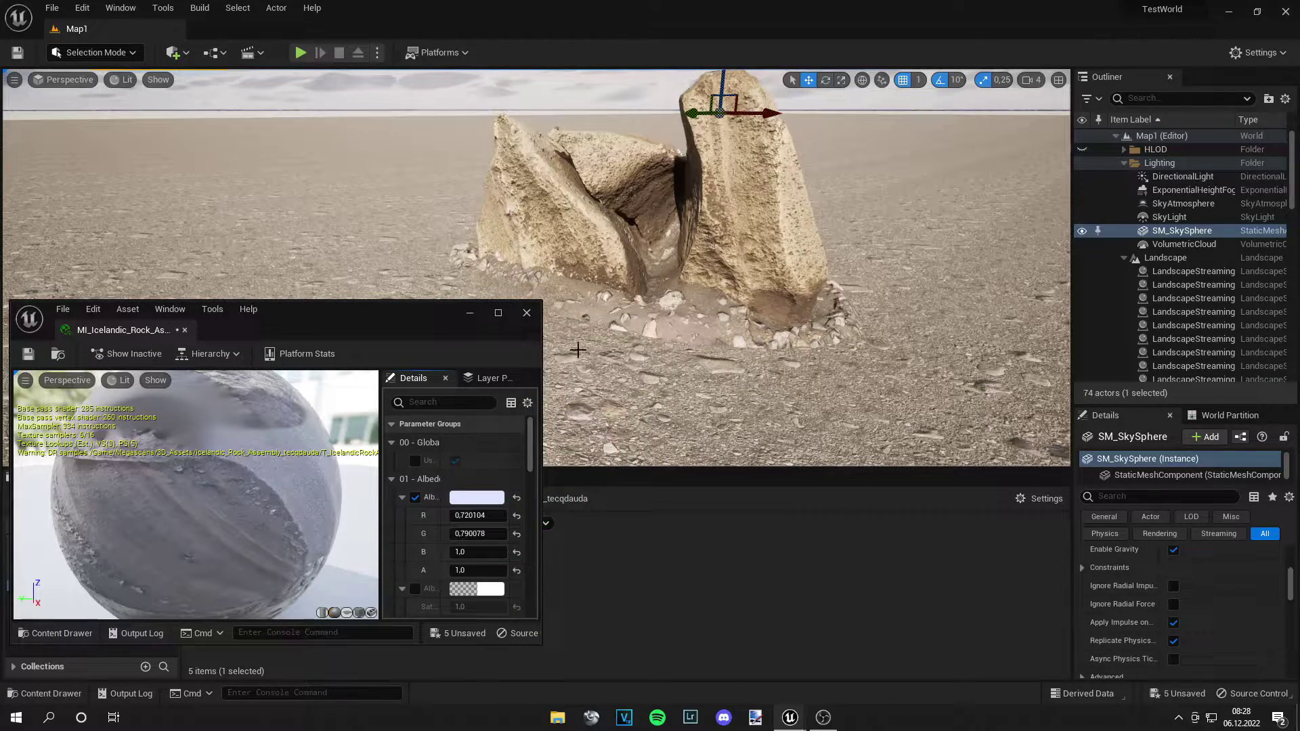
{"action": "left_click", "coordinate": [527, 313]}
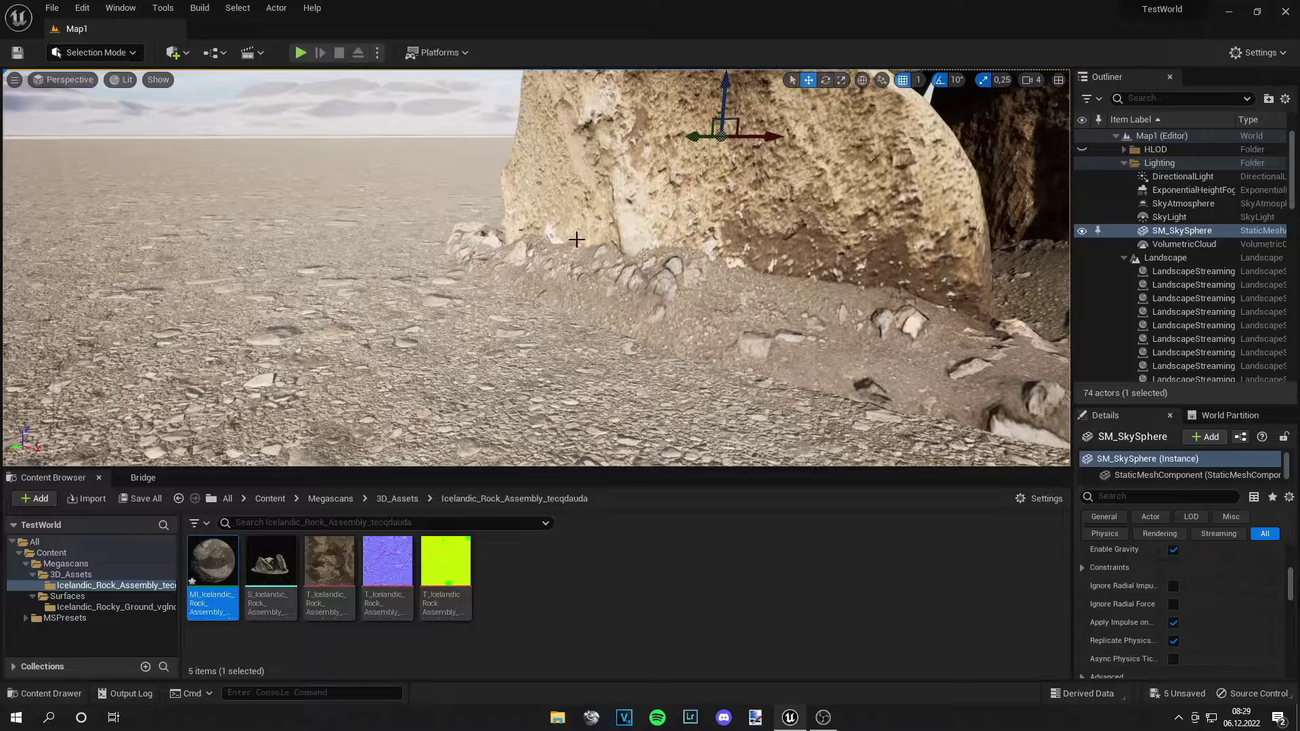
- Examine how the rock's base meets the landscape, both up close and from a distance
{"action": "right_click_drag", "start_coordinate": [631, 242], "coordinate": [637, 291]}
{"action": "key", "text": "w"}
{"action": "key", "text": "s"}
{"action": "key", "text": "w"}
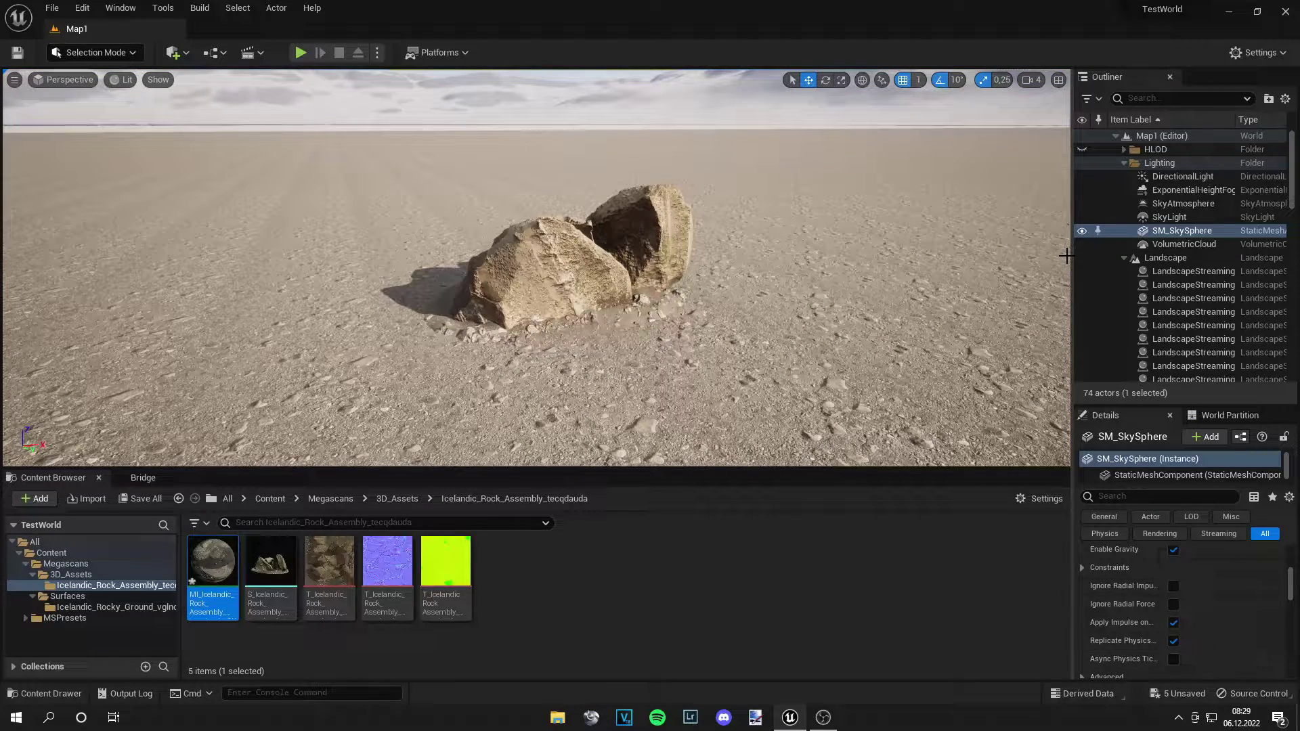